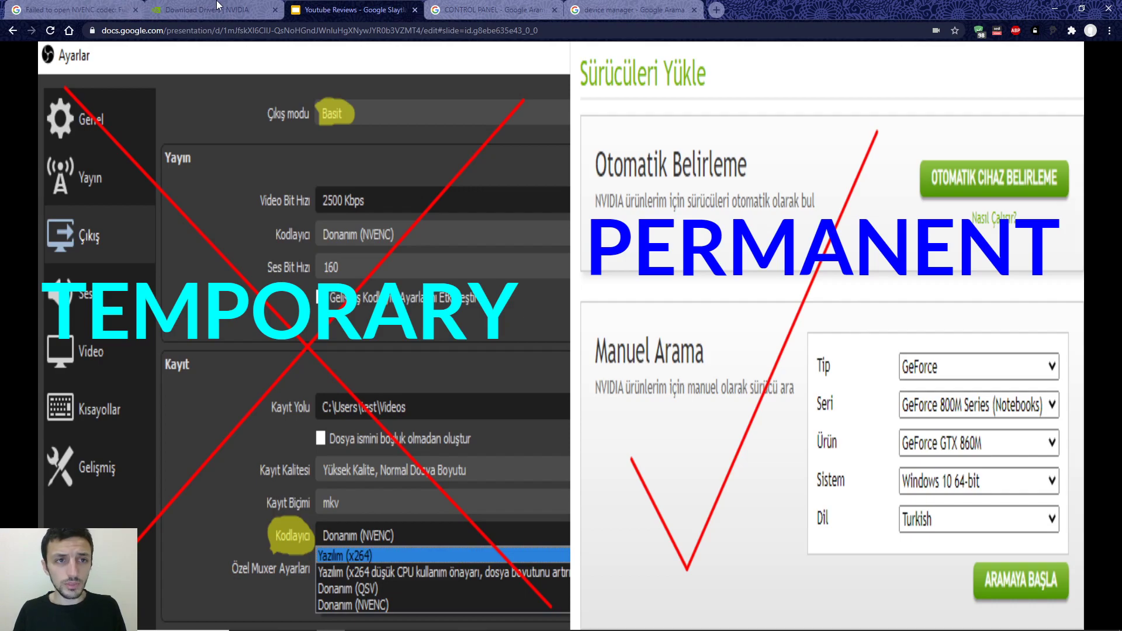
# Step: On the NVIDIA Download Drivers page, keep GeForce as the Product Type
pyautogui.click(217, 7)
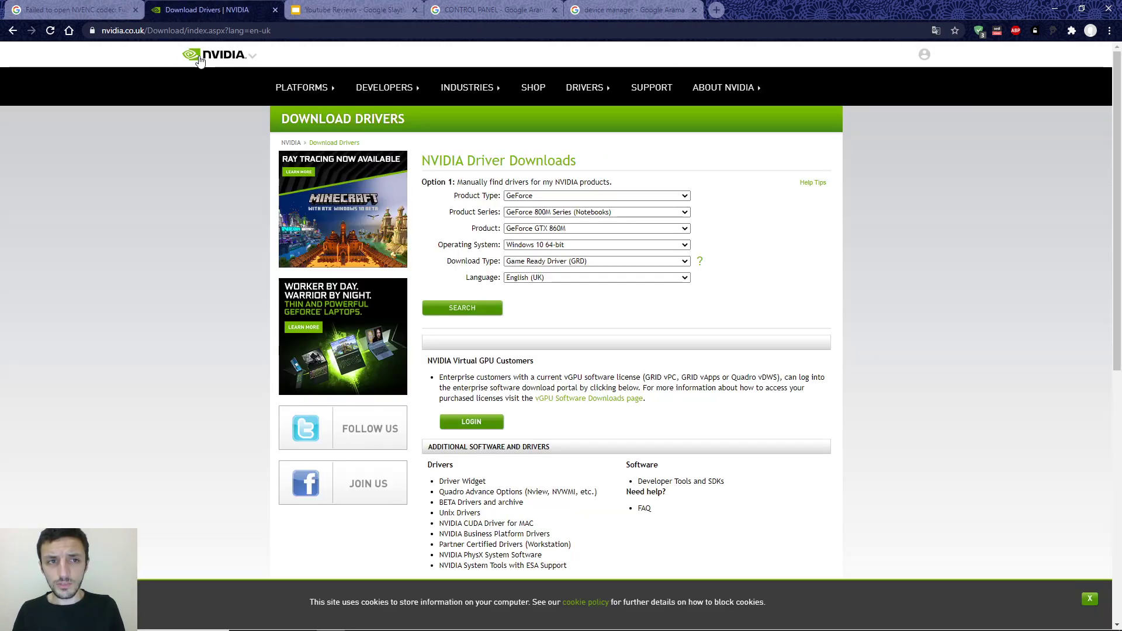
pyautogui.moveTo(384, 87)
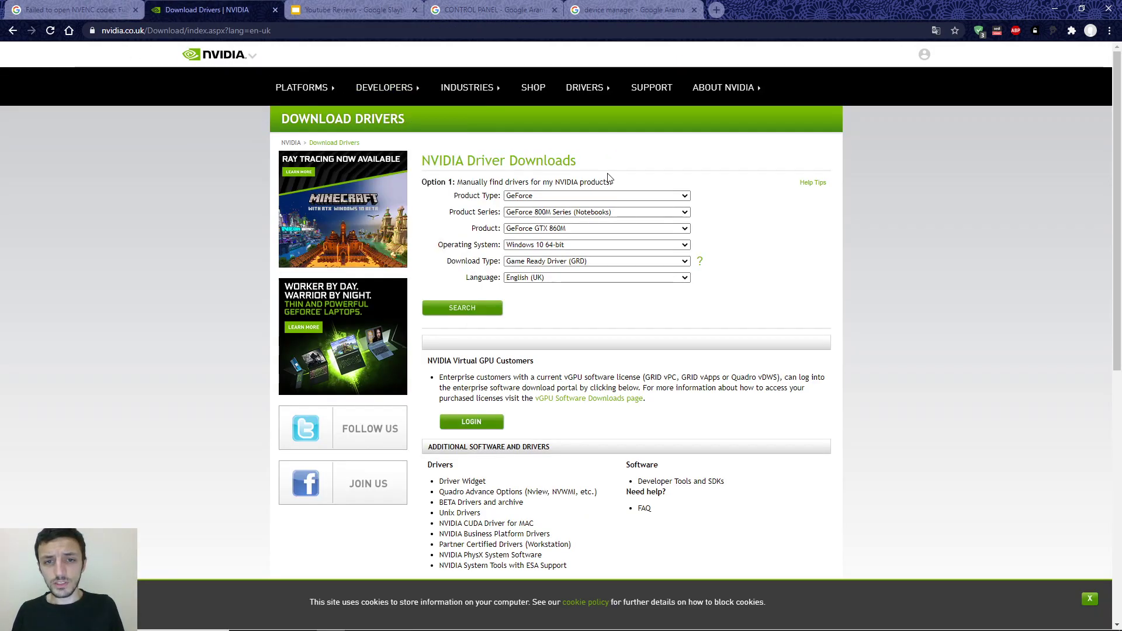
pyautogui.click(544, 199)
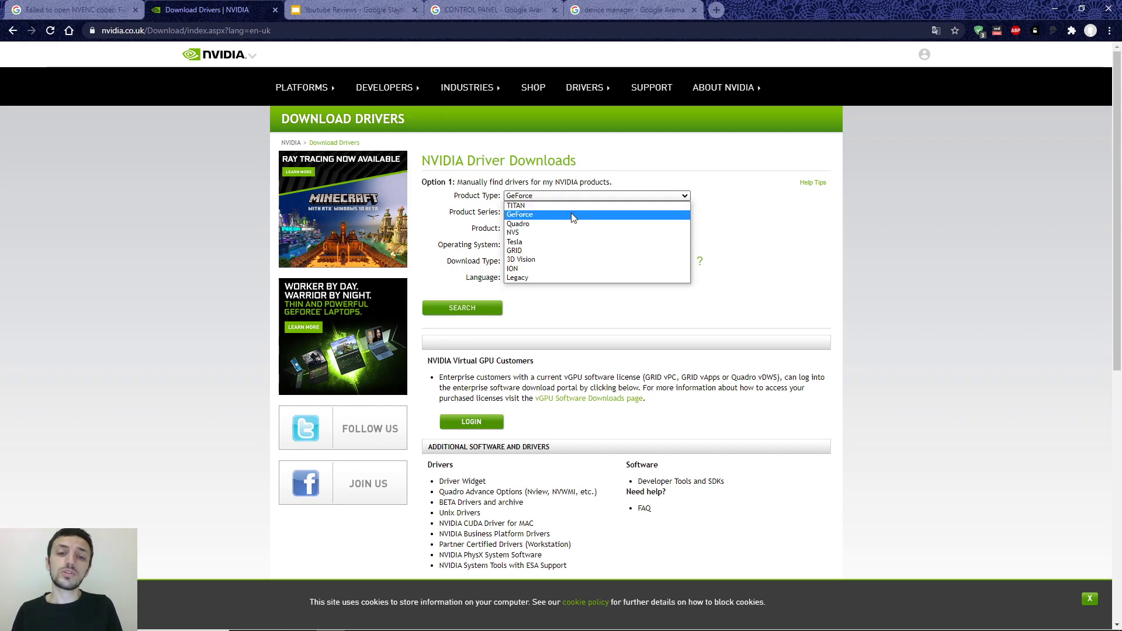
pyautogui.click(570, 166)
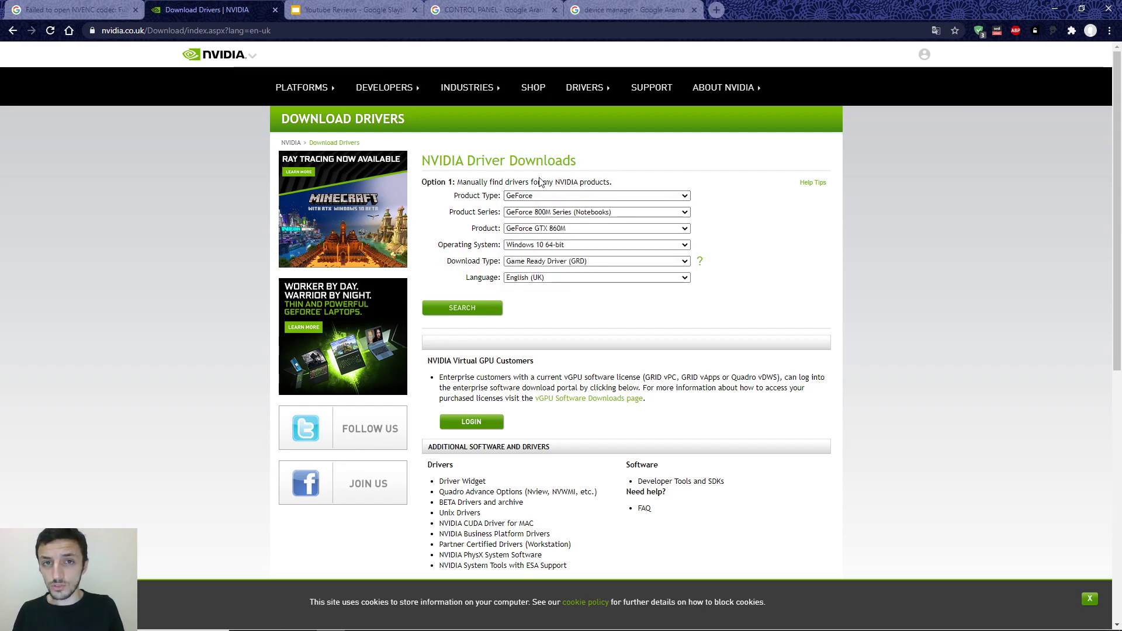
# Step: Preview the Windows 10 driver-update screenshot in the 'device manager' image results
pyautogui.moveTo(228, 626)
pyautogui.press('super+s')
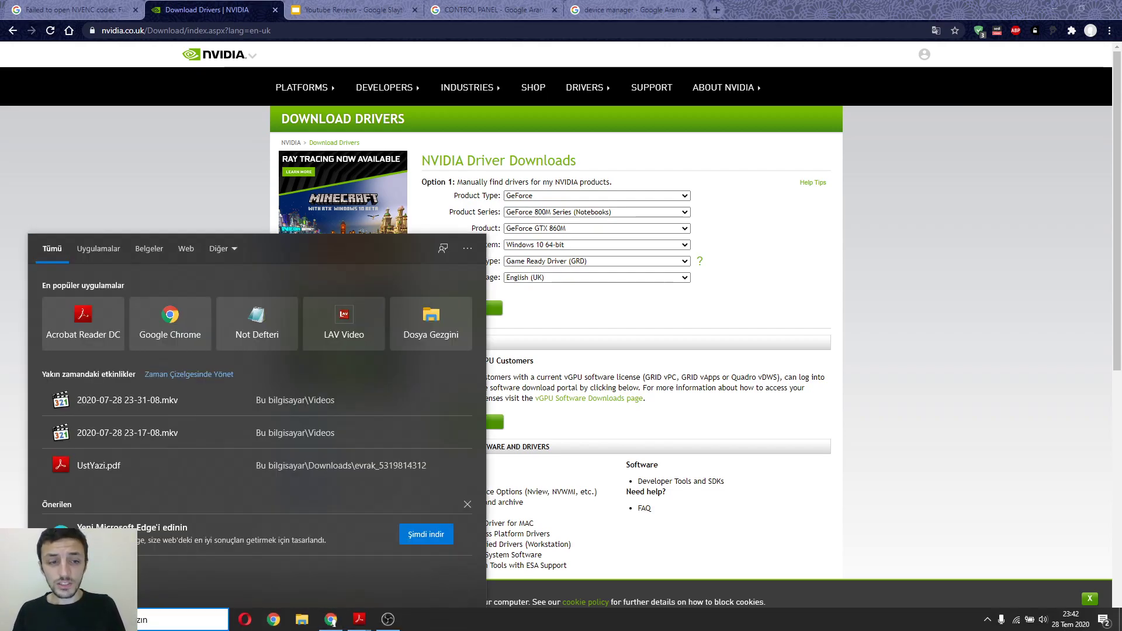
pyautogui.click(643, 10)
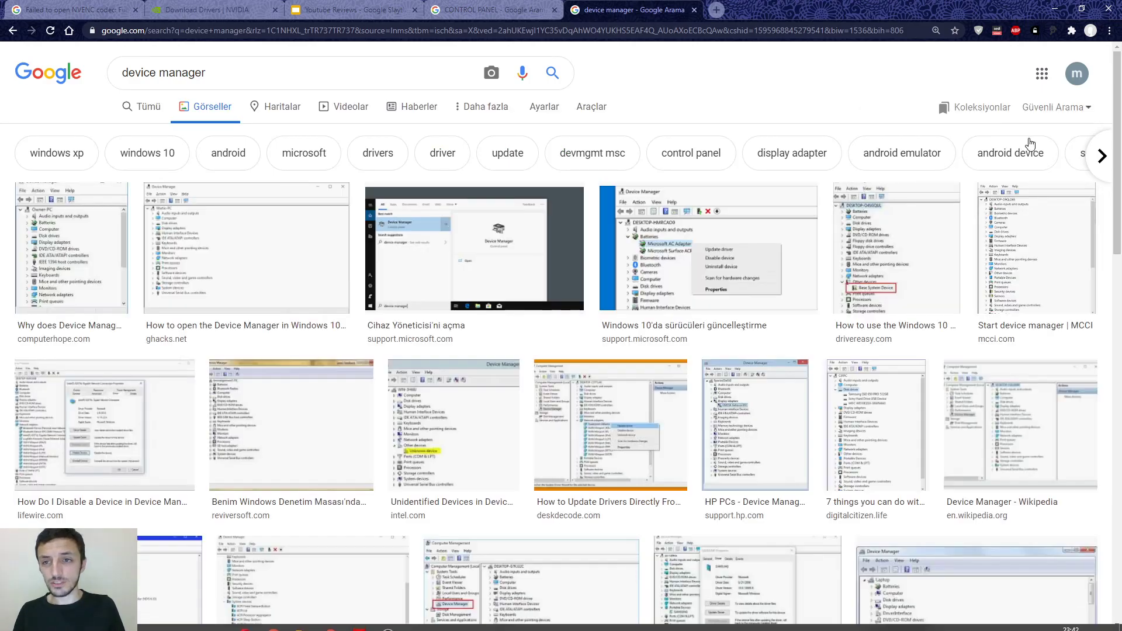
pyautogui.click(711, 247)
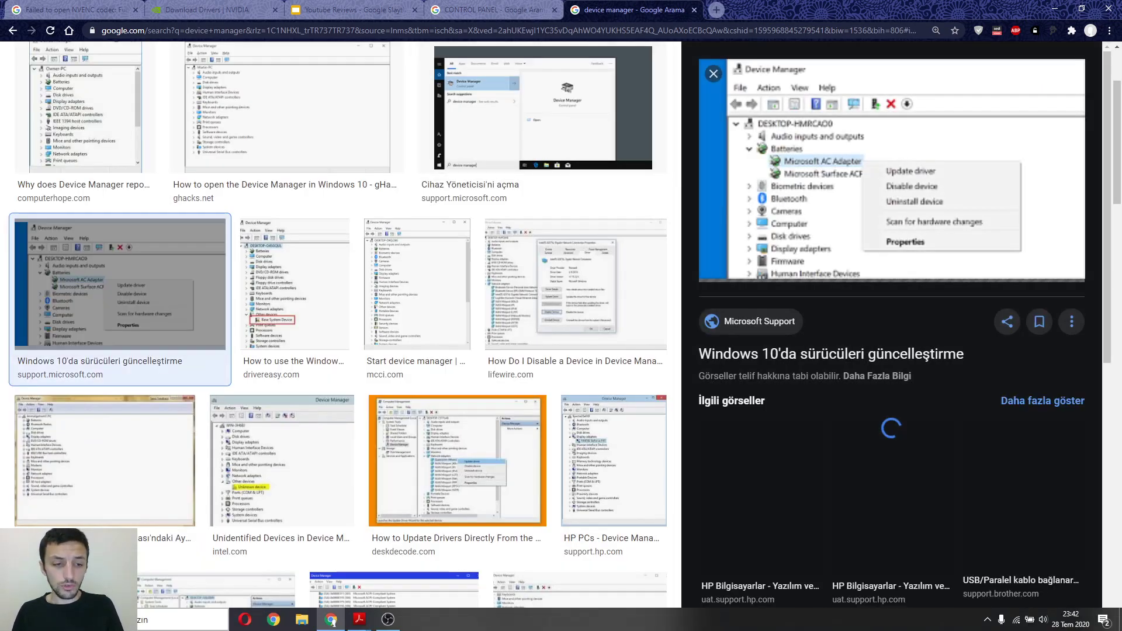
# Step: Search Windows for 'AYGI' to find Aygıt Yöneticisi
pyautogui.click(181, 620)
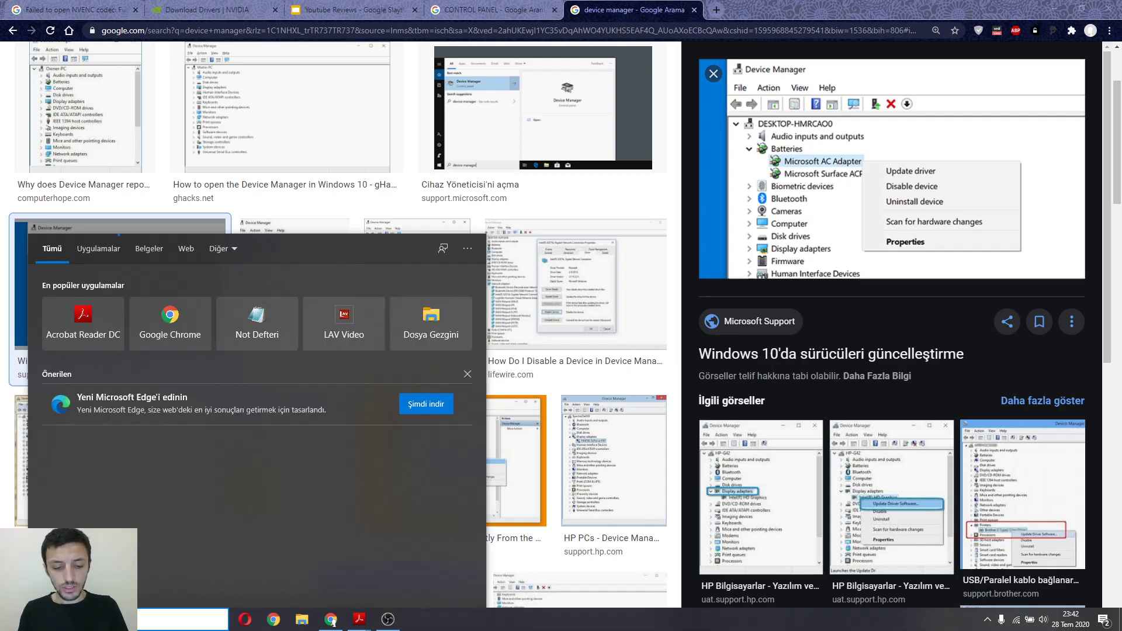
pyautogui.write('D')
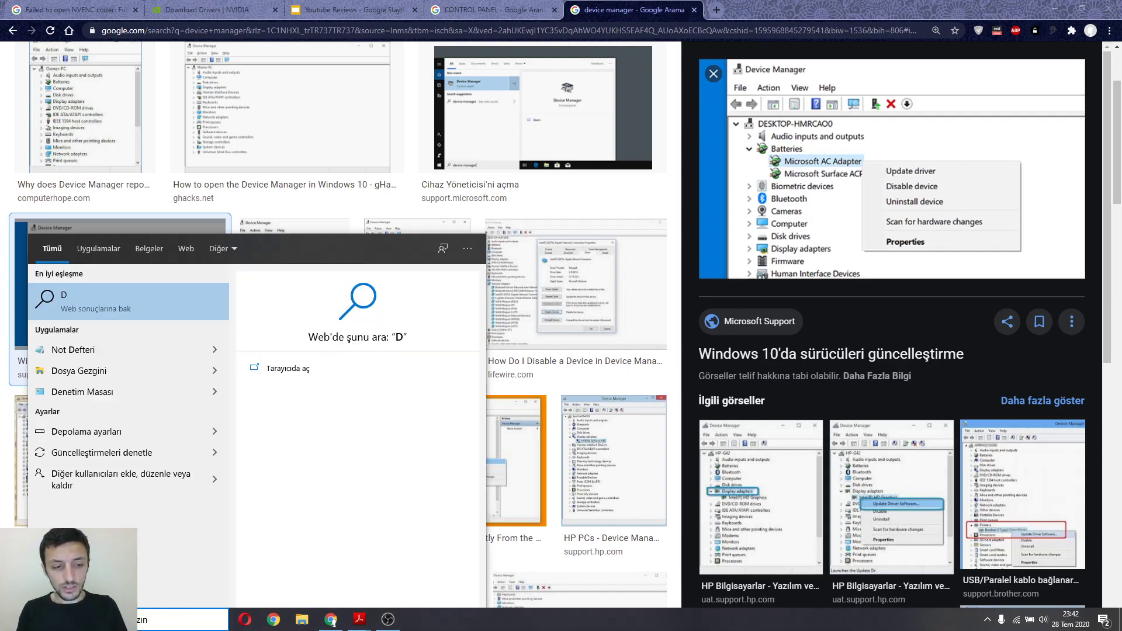
pyautogui.press('BackSpace')
pyautogui.write('AYGI')
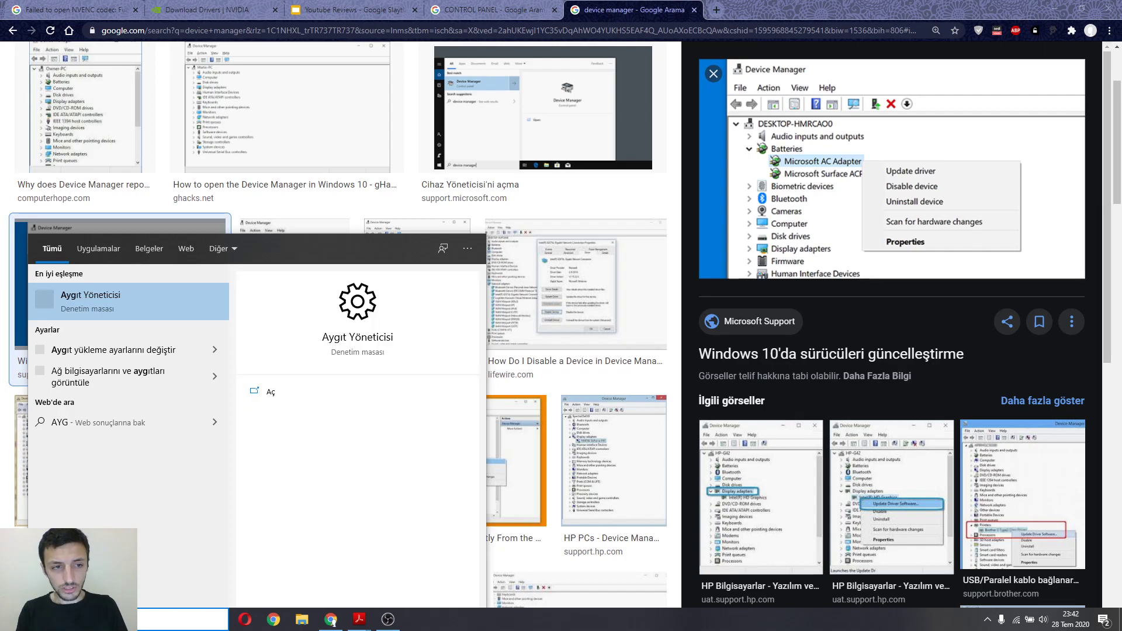
# Step: In Aygıt Yöneticisi, check the NVIDIA GeForce GTX 860M's driver details, then return to the NVIDIA page
pyautogui.click(99, 299)
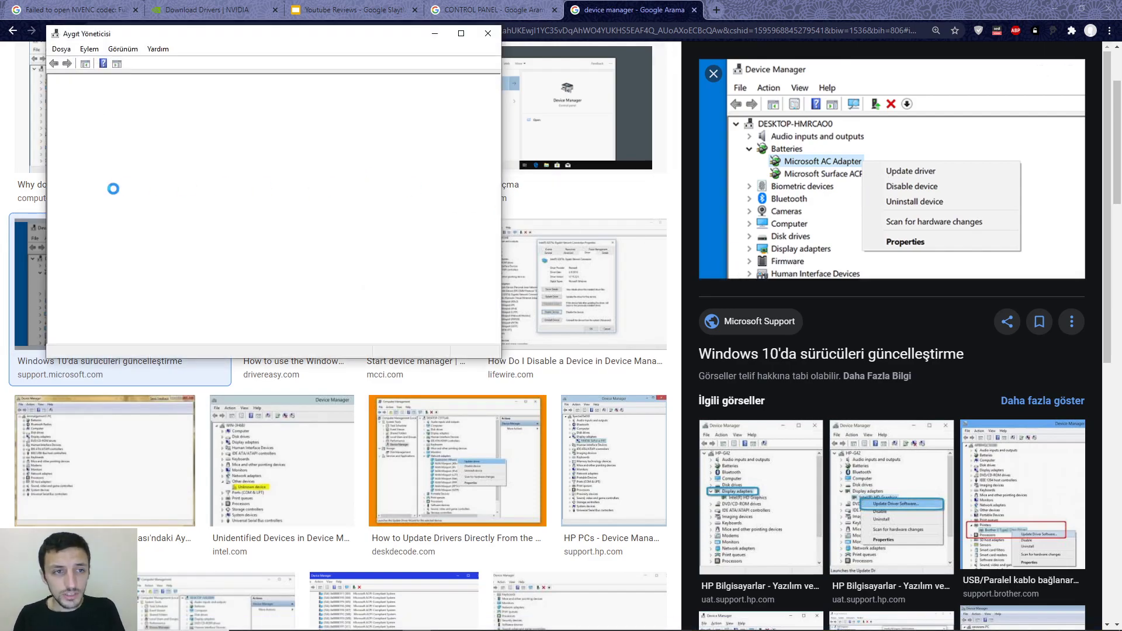
pyautogui.click(66, 174)
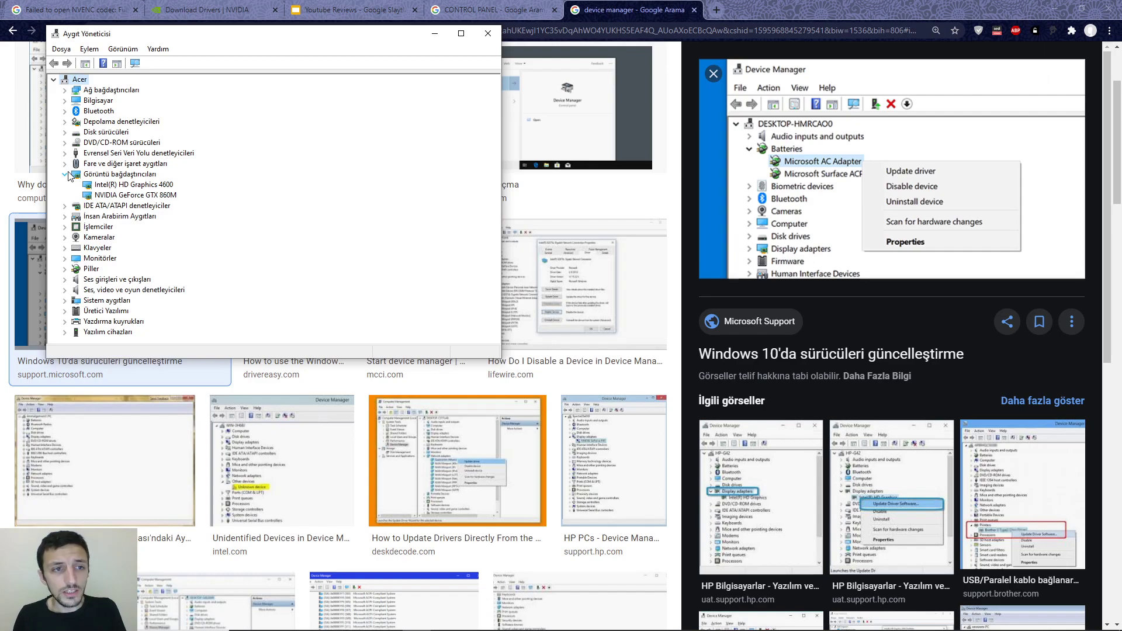
pyautogui.doubleClick(111, 195)
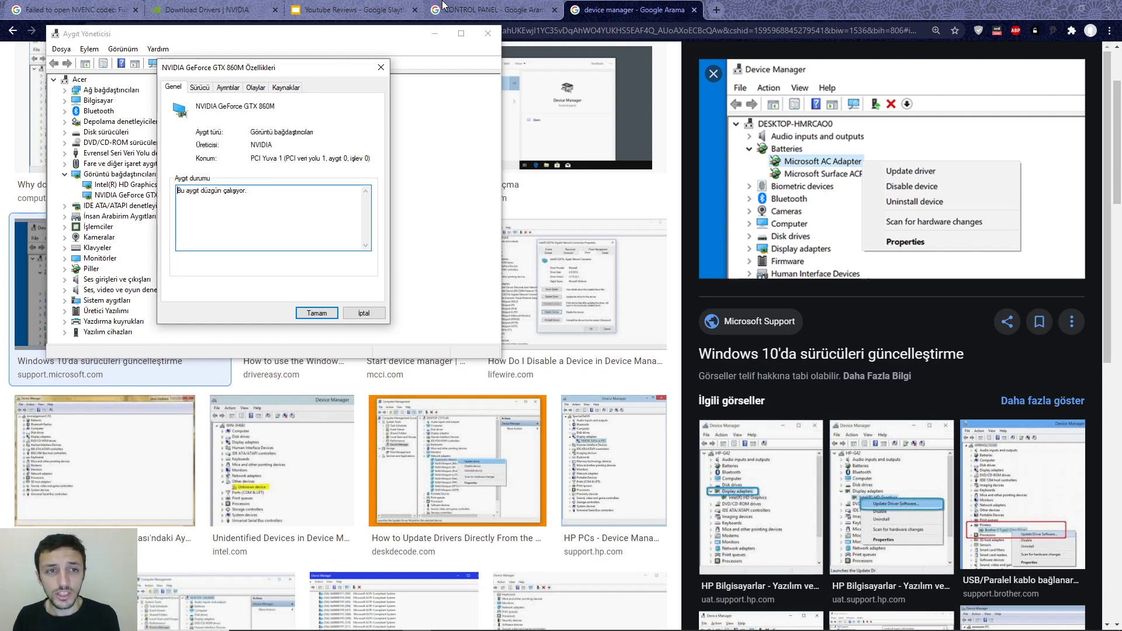
pyautogui.click(209, 87)
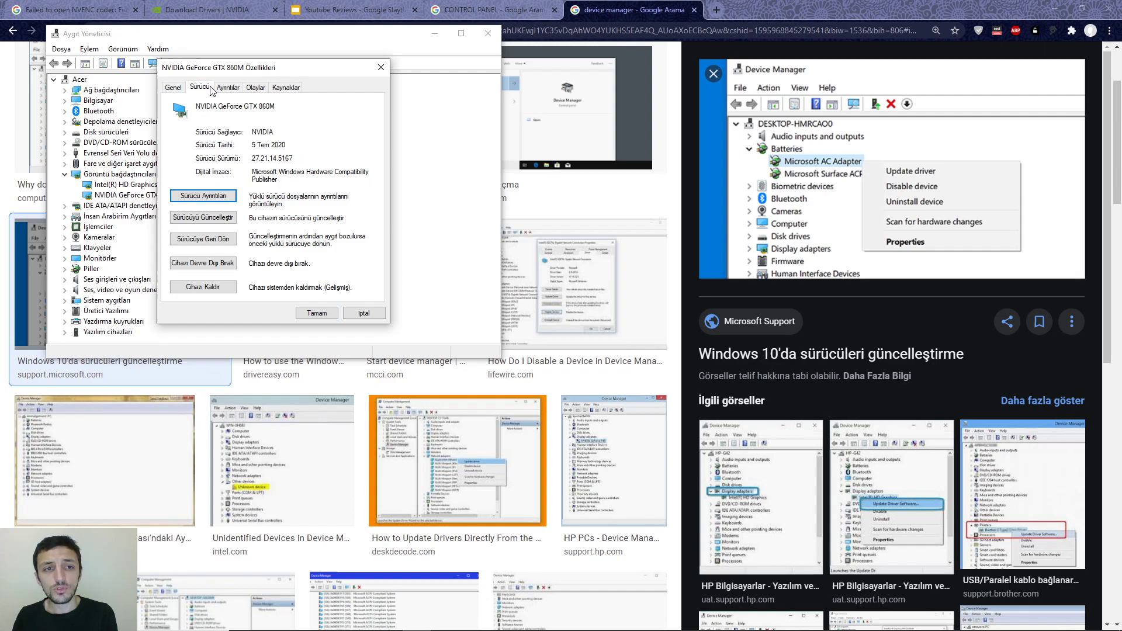
pyautogui.click(381, 68)
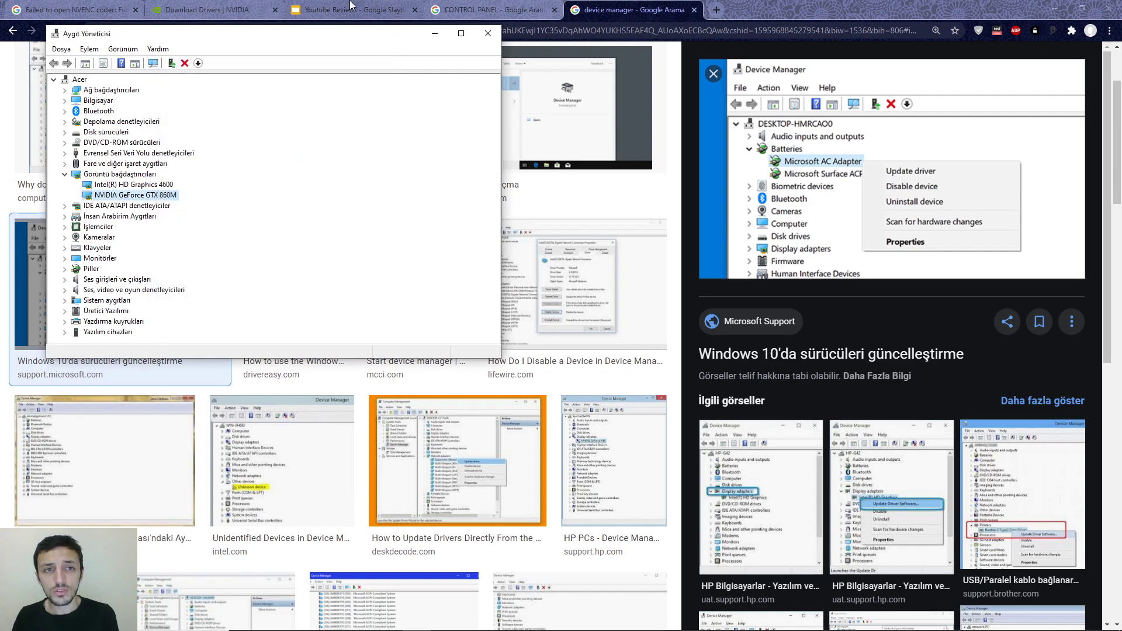
pyautogui.click(196, 7)
# Step: Fill the driver form with 800M Series (Notebooks), GeForce GTX 860M and Windows 10 64-bit
pyautogui.click(541, 213)
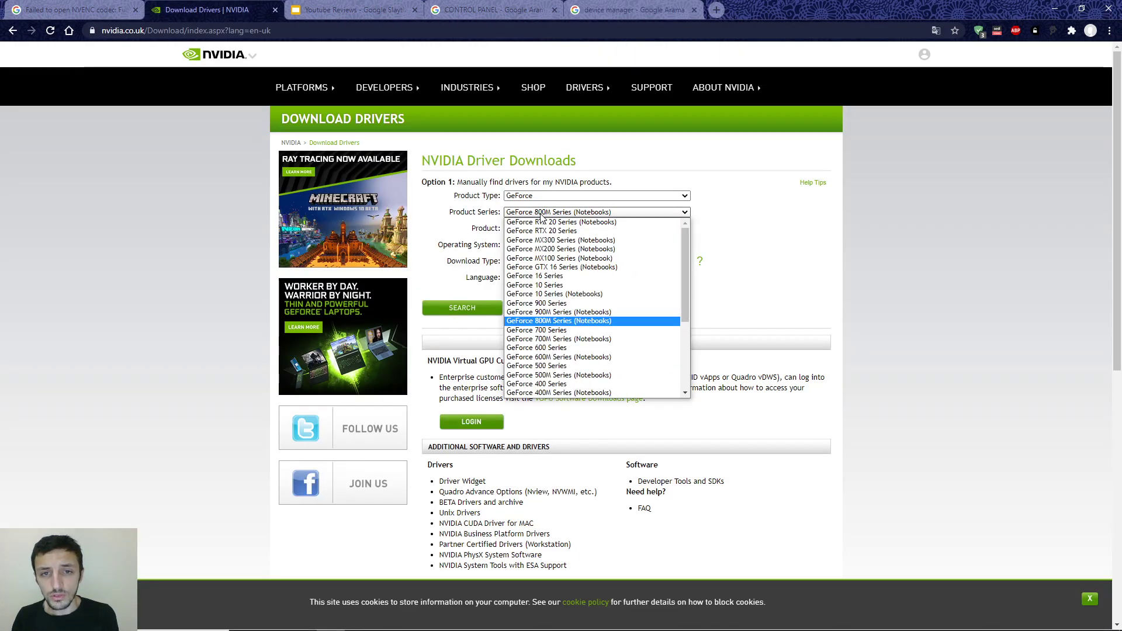
pyautogui.click(534, 322)
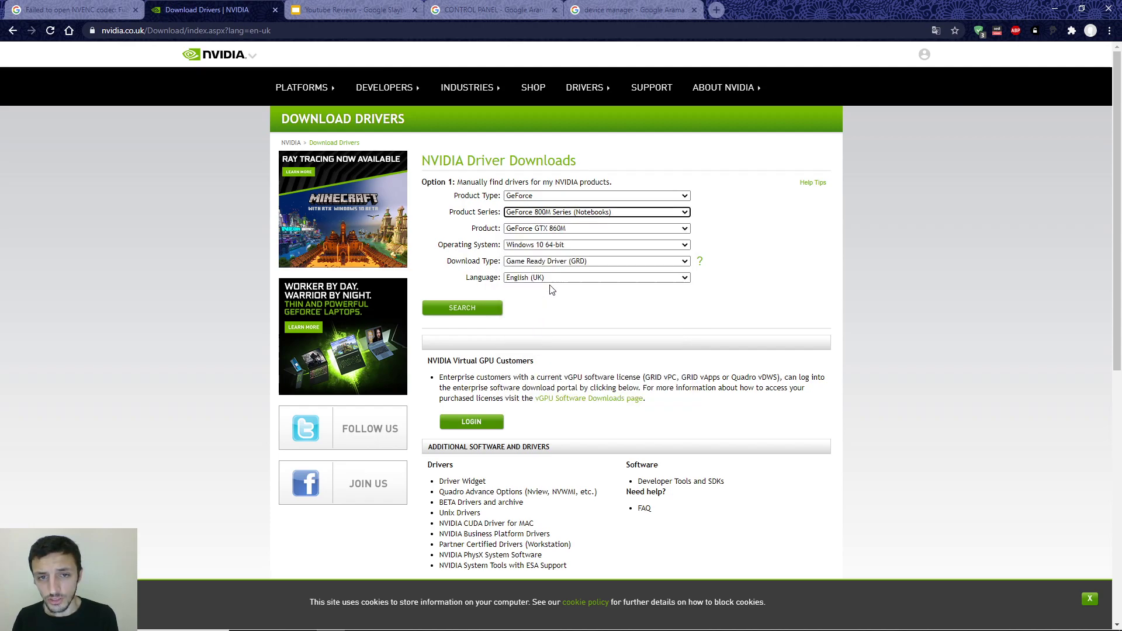
pyautogui.click(571, 228)
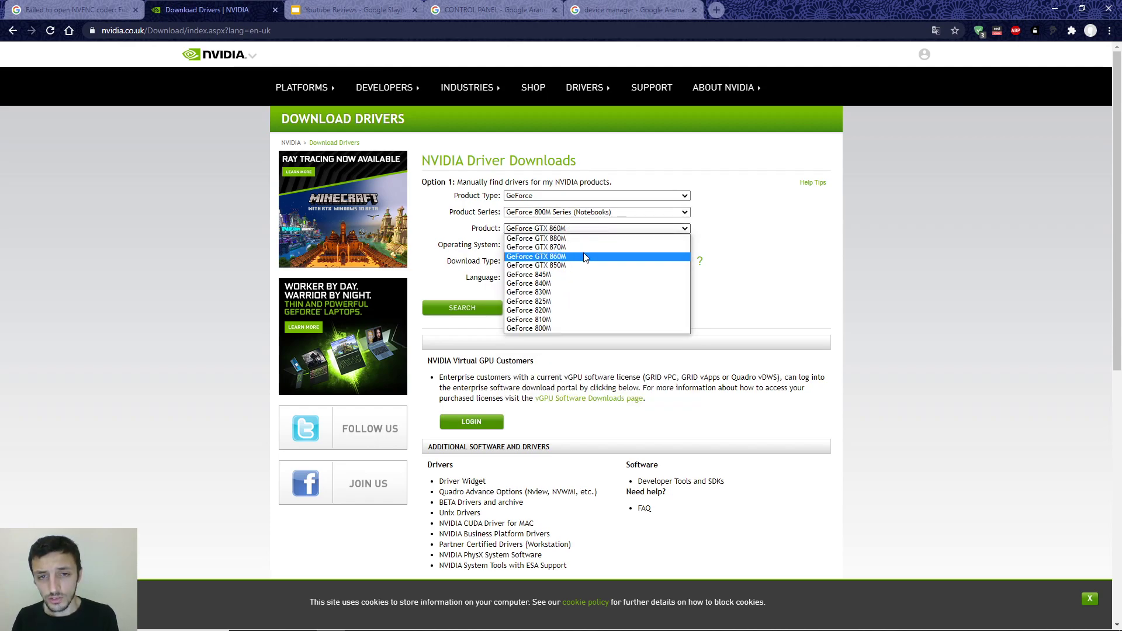
pyautogui.click(585, 258)
pyautogui.click(571, 245)
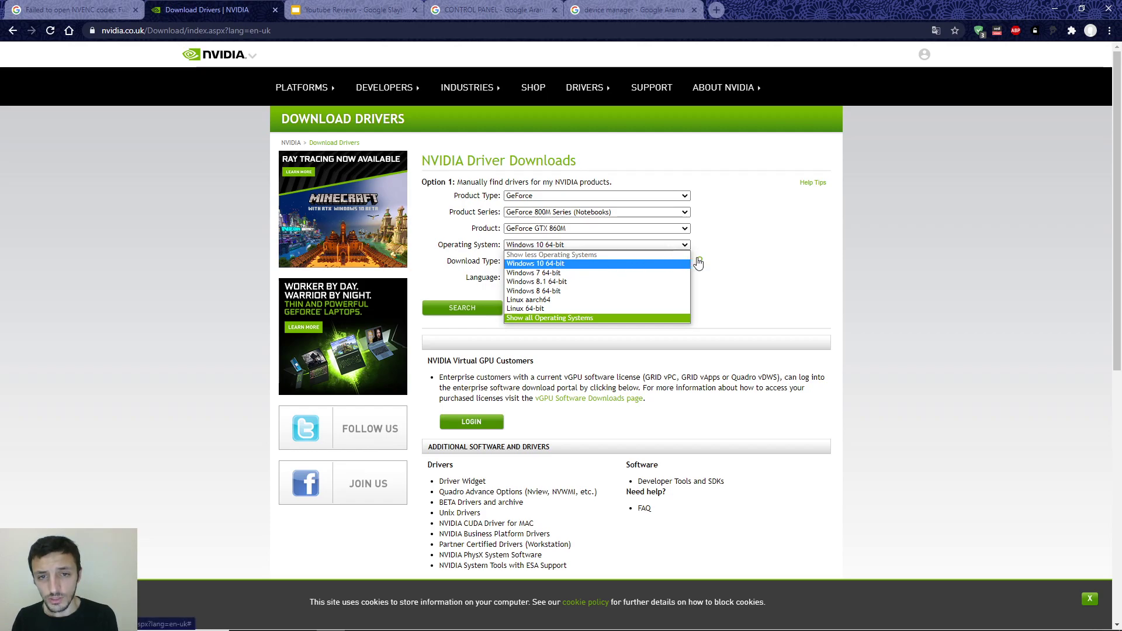
pyautogui.click(748, 259)
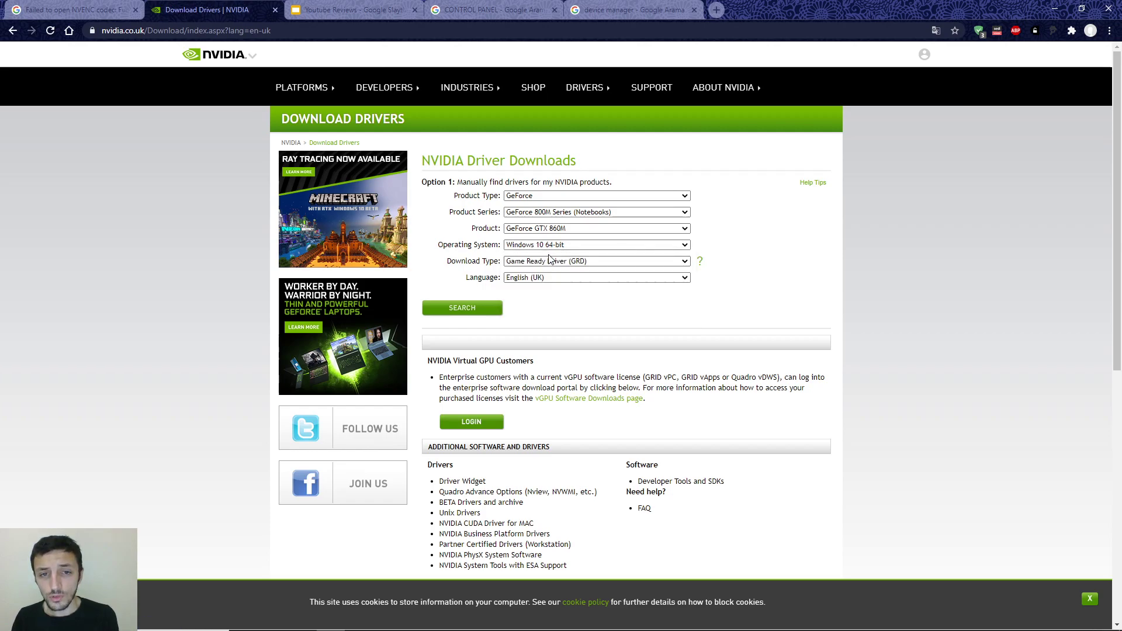
# Step: Search '64' and confirm on the About page a 64-bit OS on an x64-based processor
pyautogui.moveTo(208, 615)
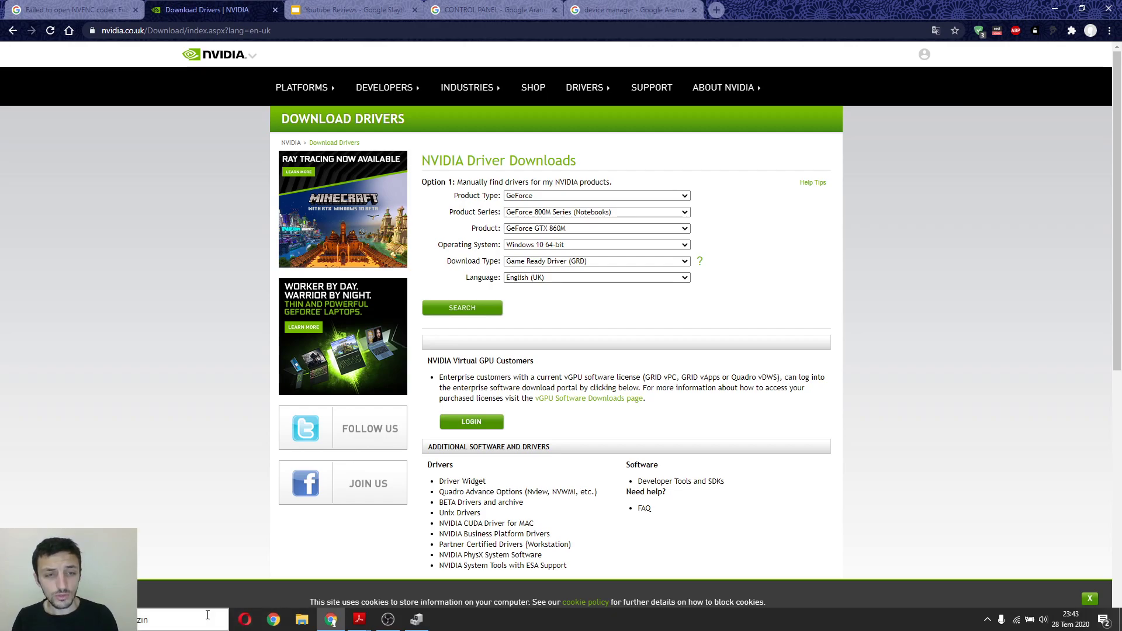
pyautogui.click(208, 621)
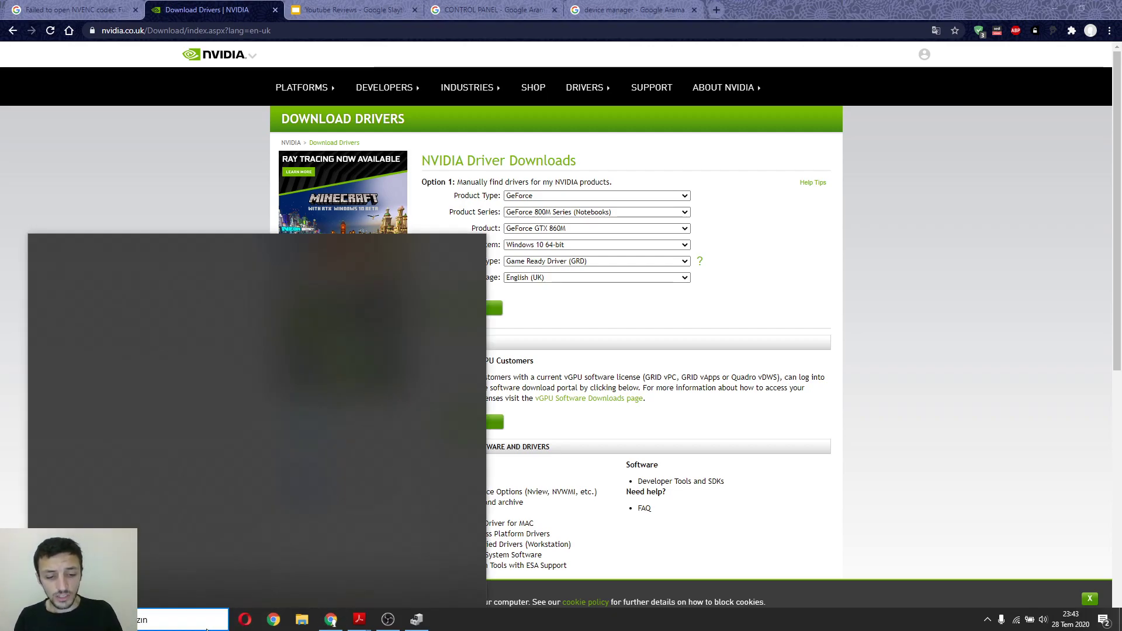
pyautogui.write('64')
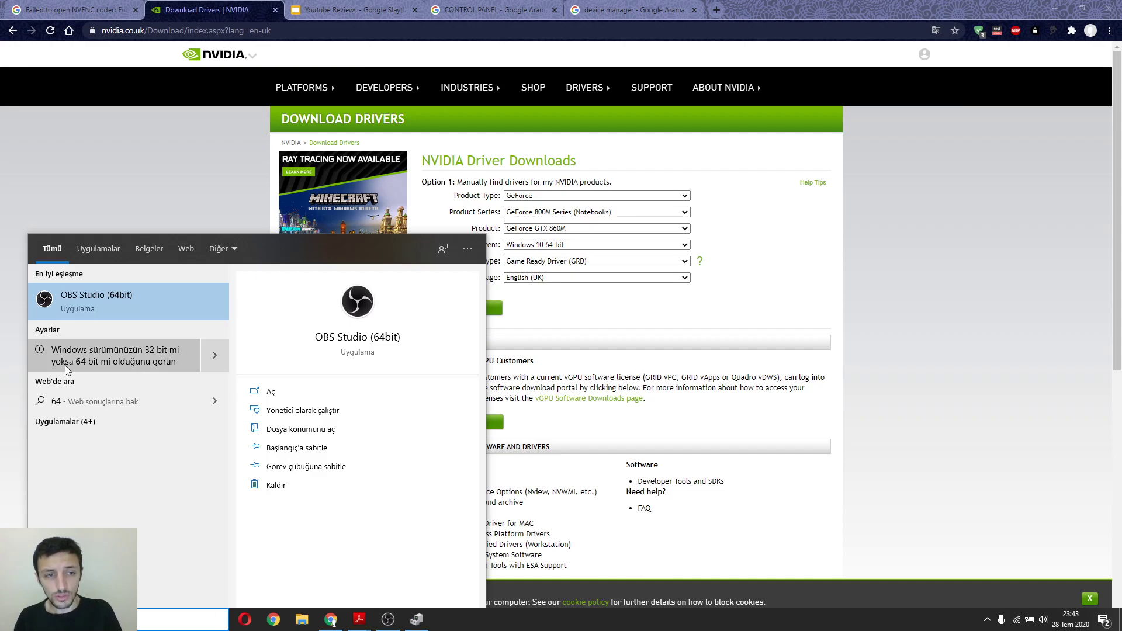
pyautogui.click(121, 358)
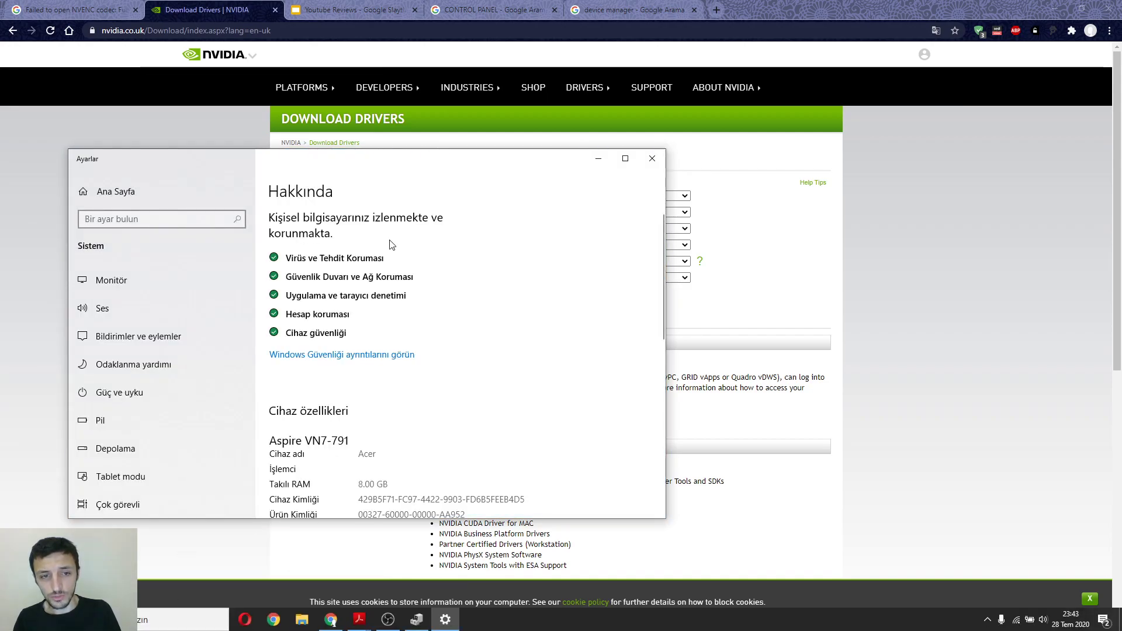
pyautogui.scroll(-3, 367, 416)
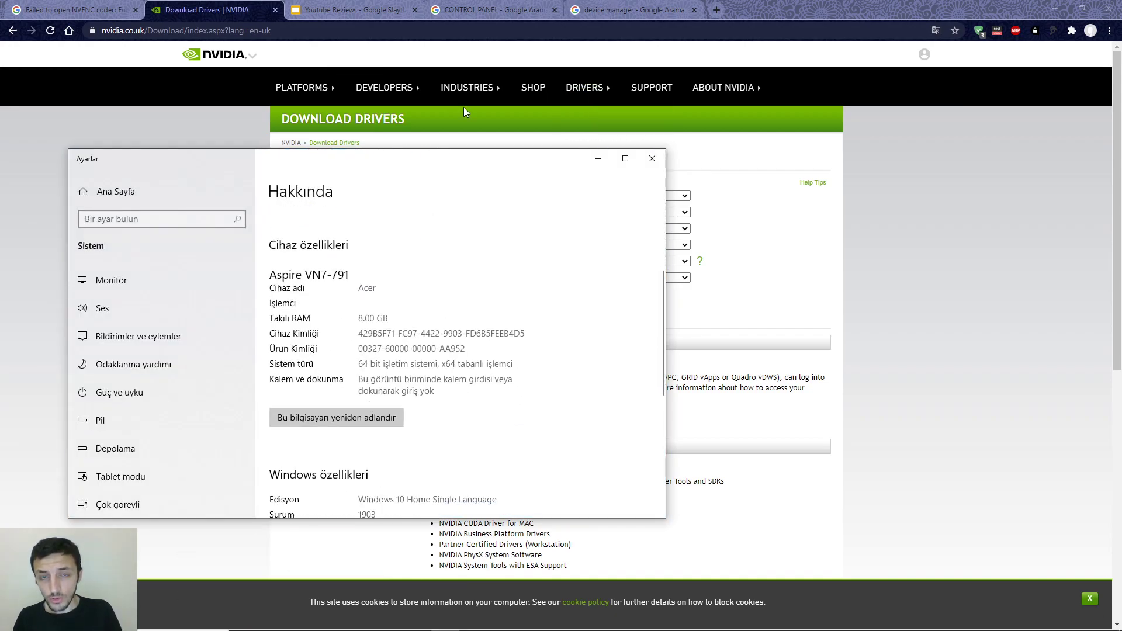
pyautogui.moveTo(331, 622)
pyautogui.press('super+s')
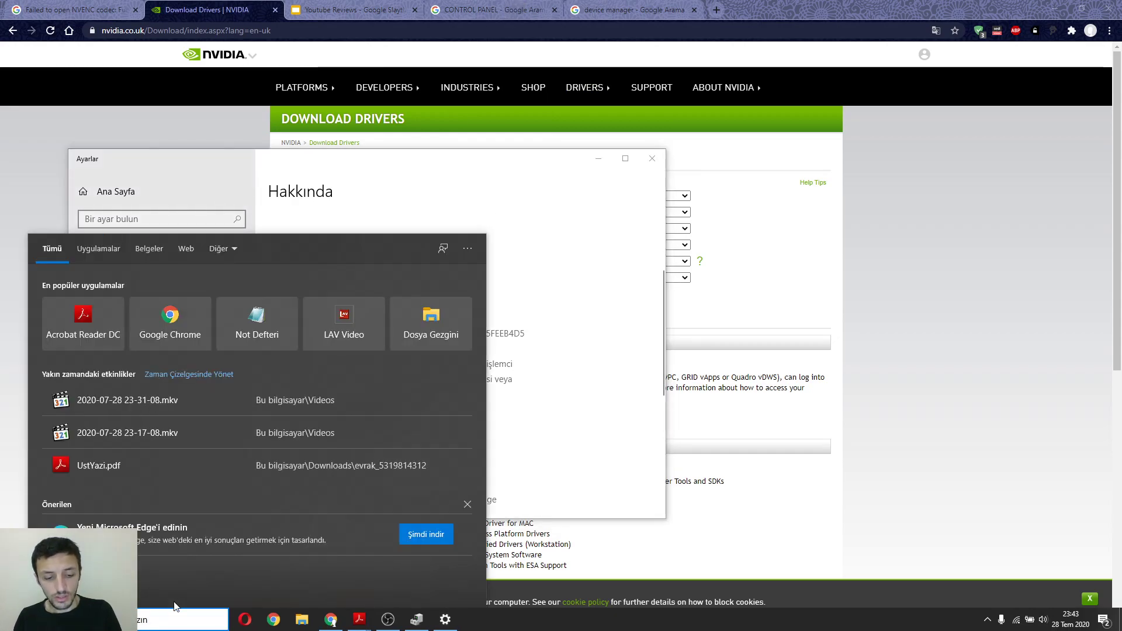
# Step: Search 'control' and preview the Windows 7 Control Panel image result
pyautogui.write('control')
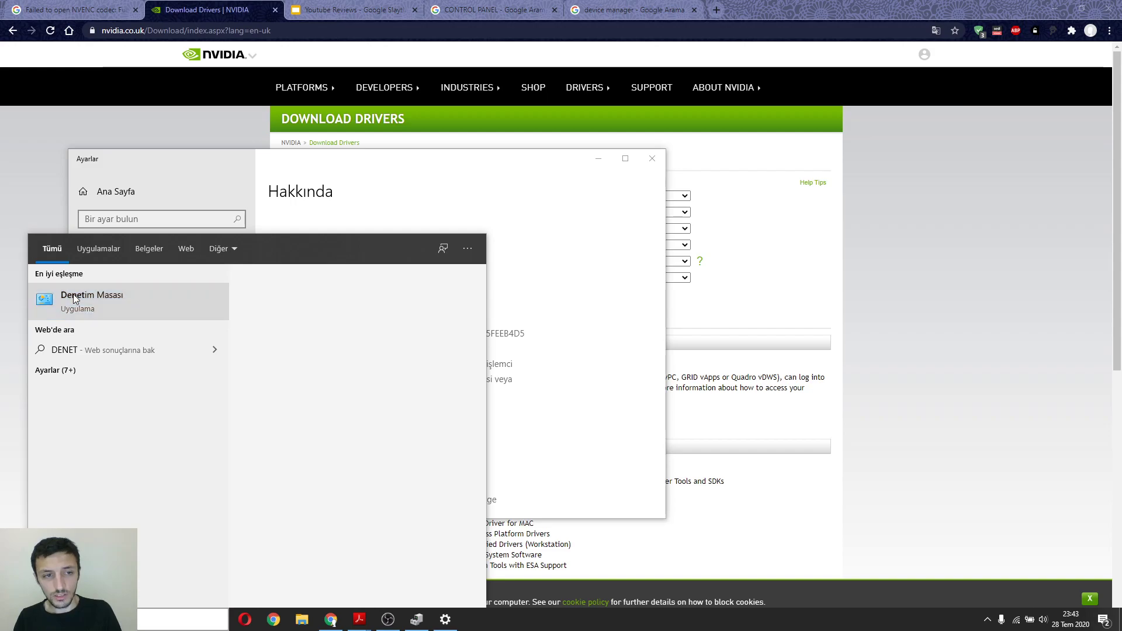
pyautogui.press('Escape')
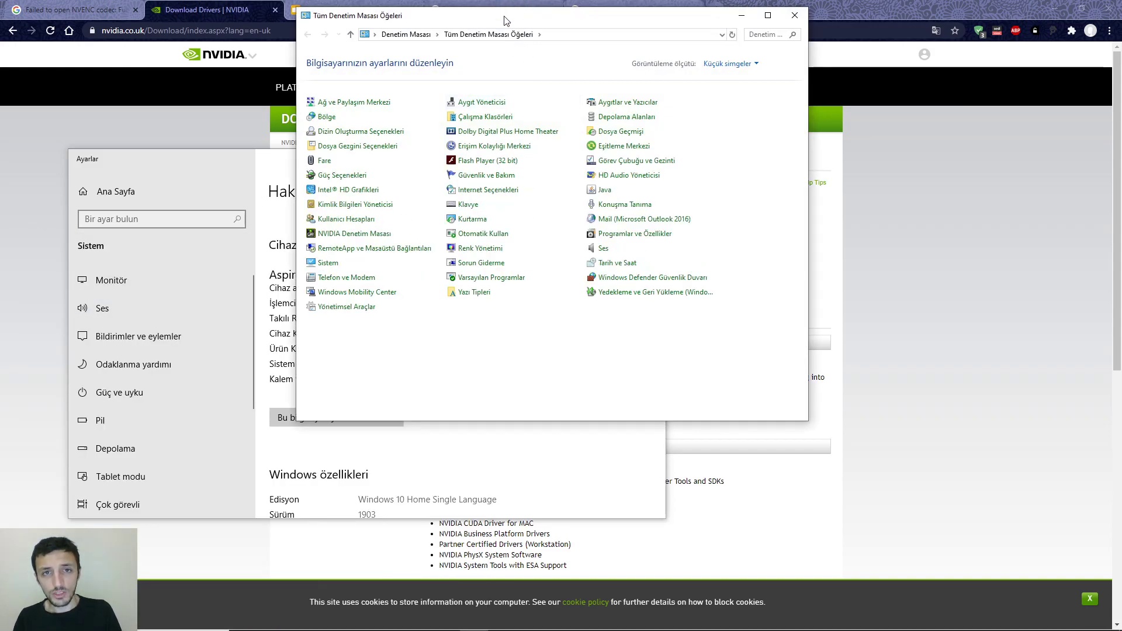
pyautogui.click(491, 9)
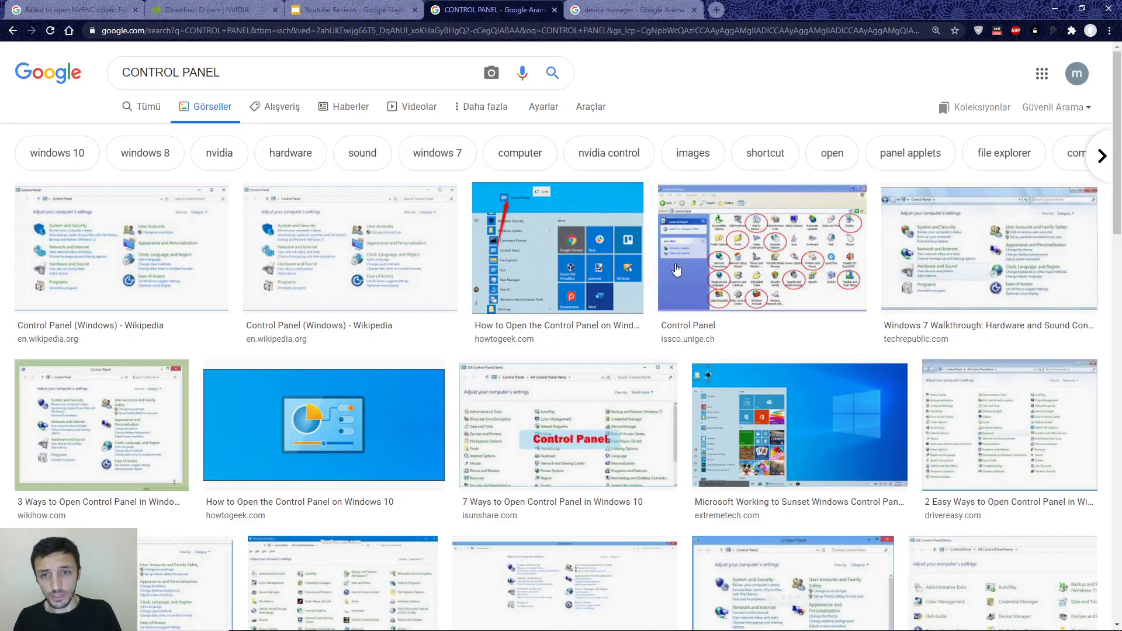
pyautogui.click(919, 245)
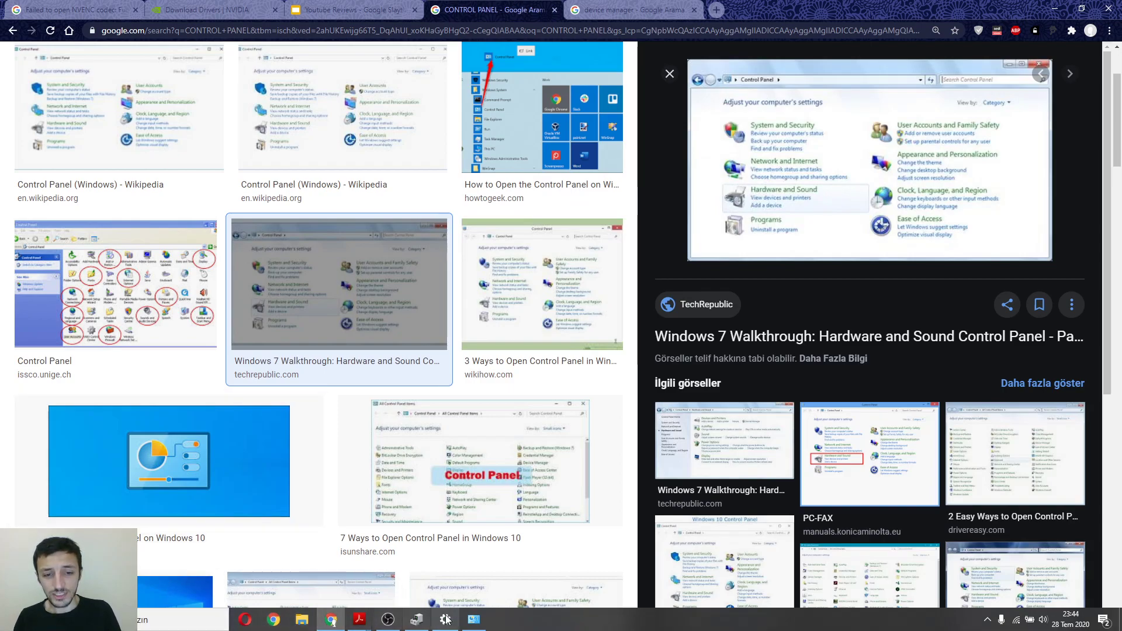
# Step: View Control Panel's System page showing 64-bit Windows 10 Home, then return to the NVIDIA form
pyautogui.click(474, 624)
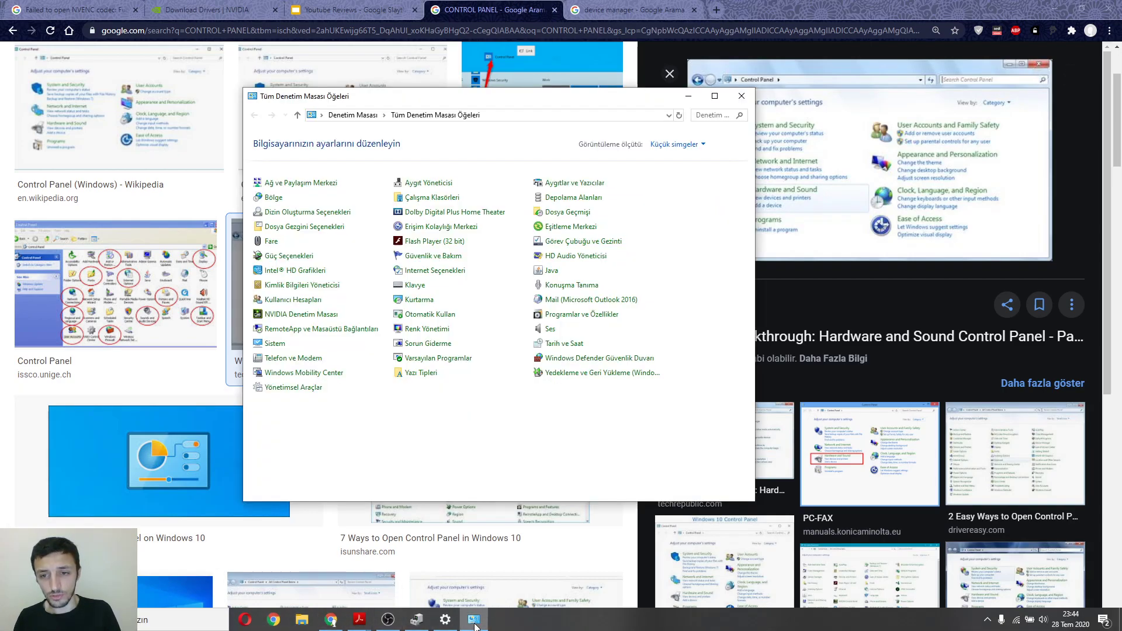
pyautogui.click(275, 344)
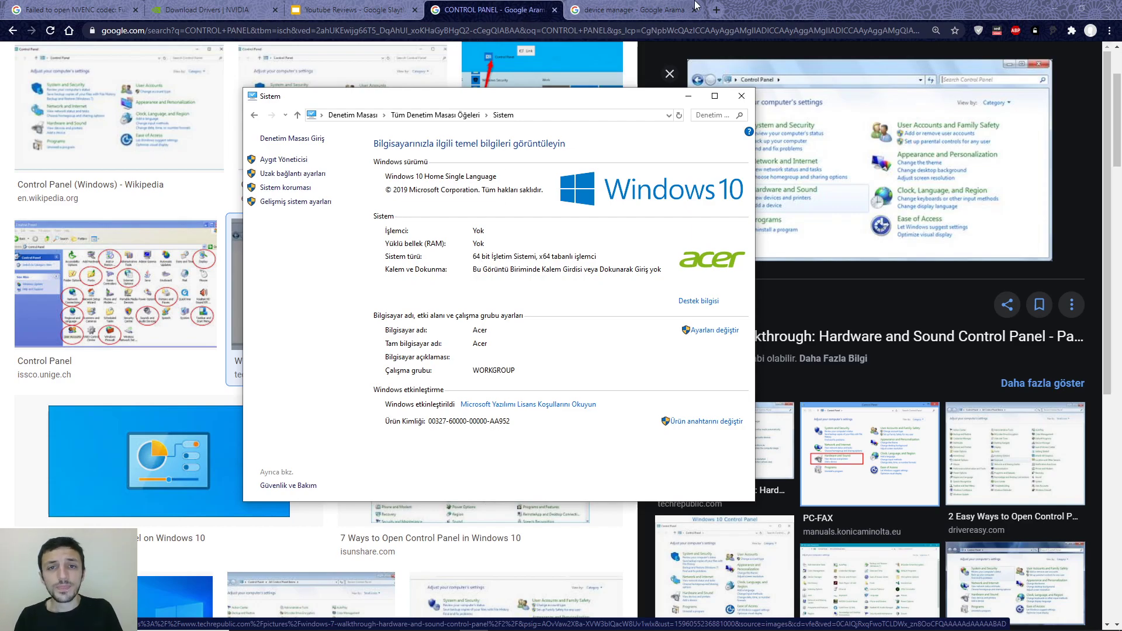
pyautogui.click(202, 9)
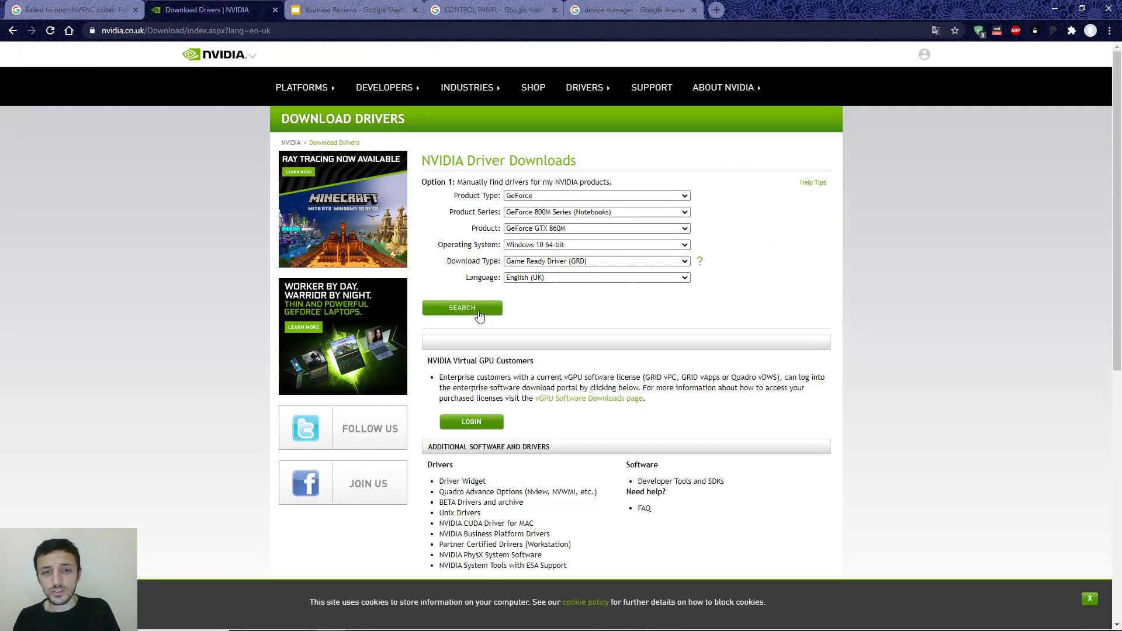
# Step: Search with English (UK) and Game Ready Driver (GRD), finding driver 451.67 for Windows 10 64-bit
pyautogui.click(532, 281)
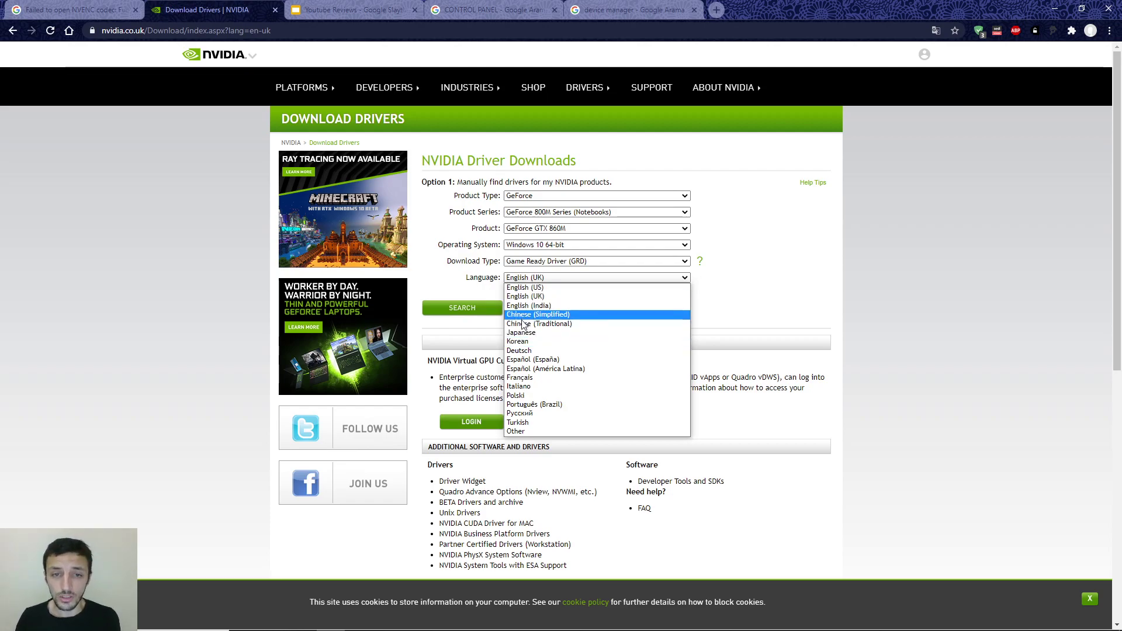
pyautogui.click(443, 284)
pyautogui.click(515, 261)
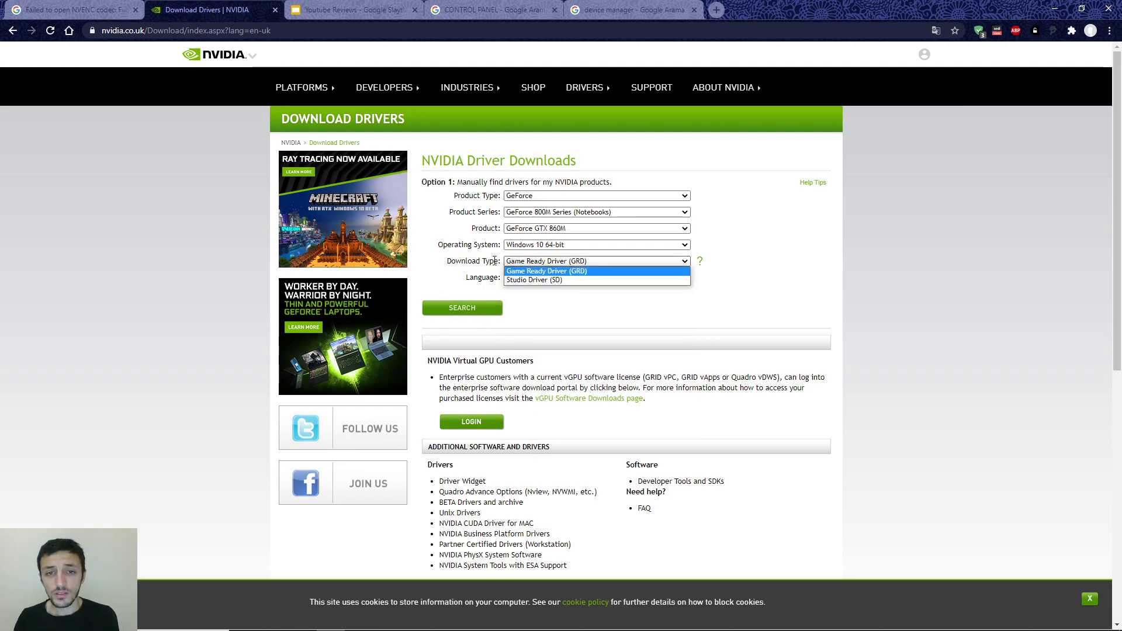
pyautogui.click(517, 268)
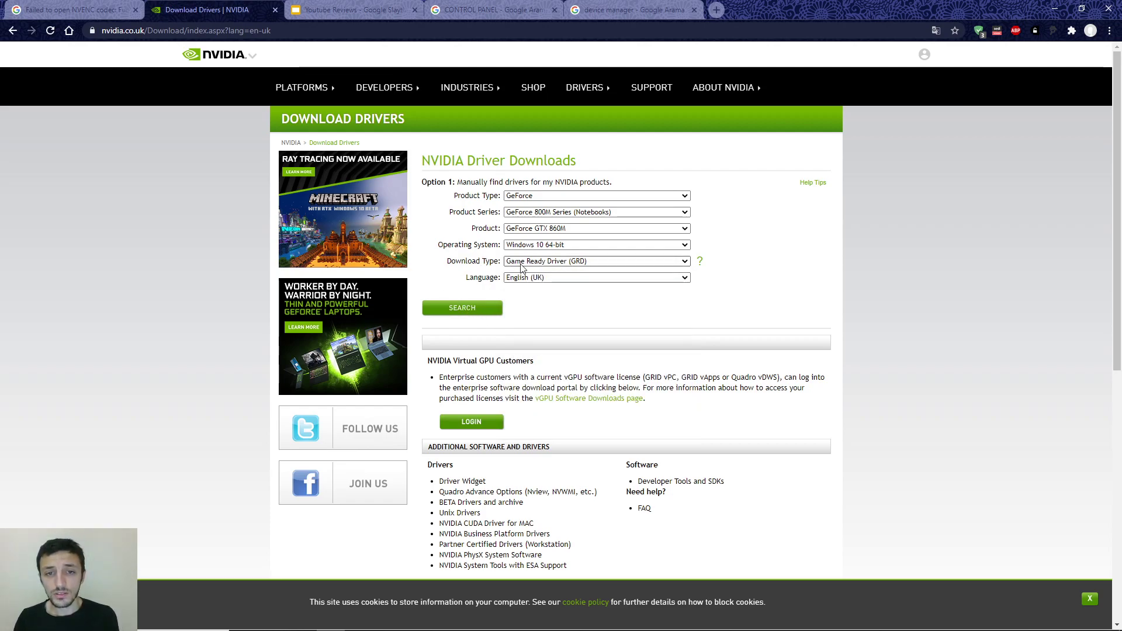
pyautogui.click(477, 317)
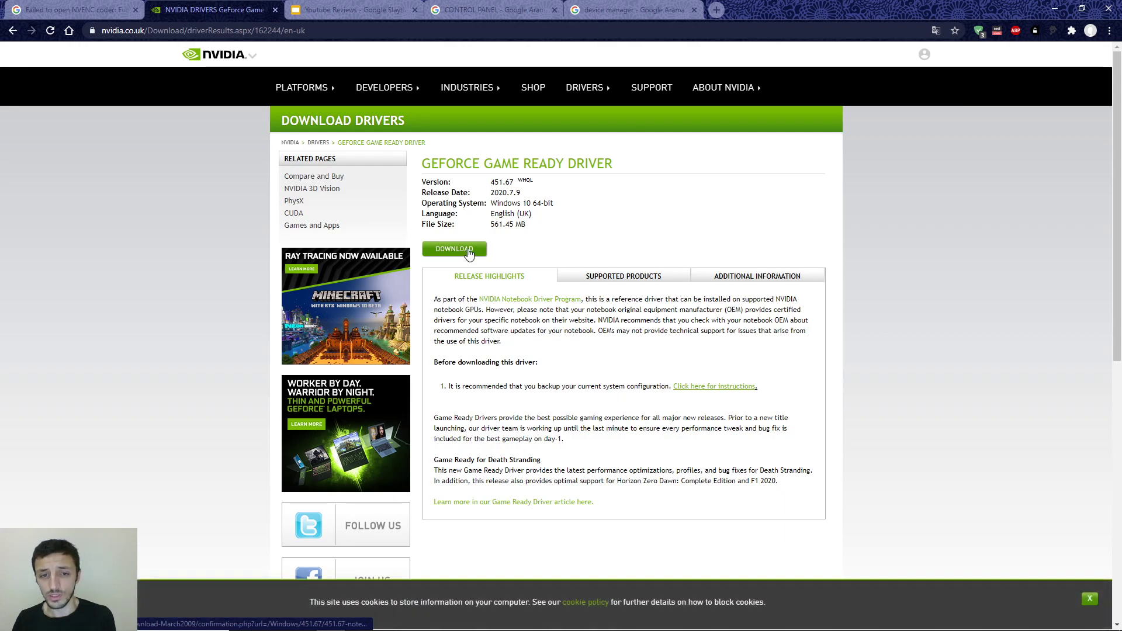
# Step: Dismiss the cookie notice and open the 451.67 driver's download confirmation page
pyautogui.click(1090, 599)
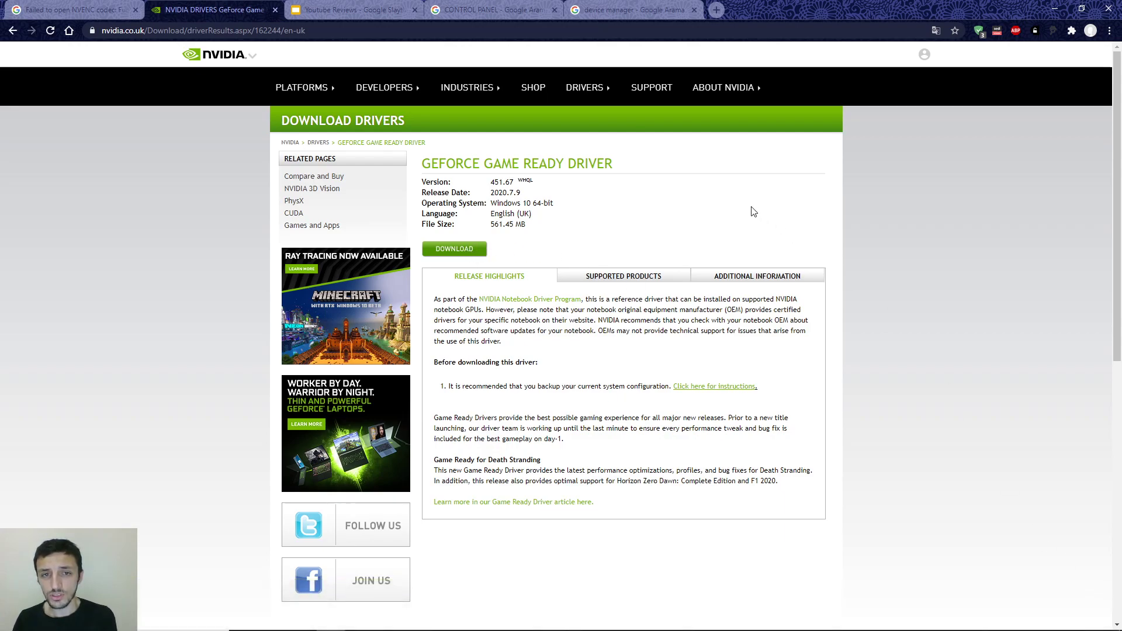
pyautogui.click(461, 255)
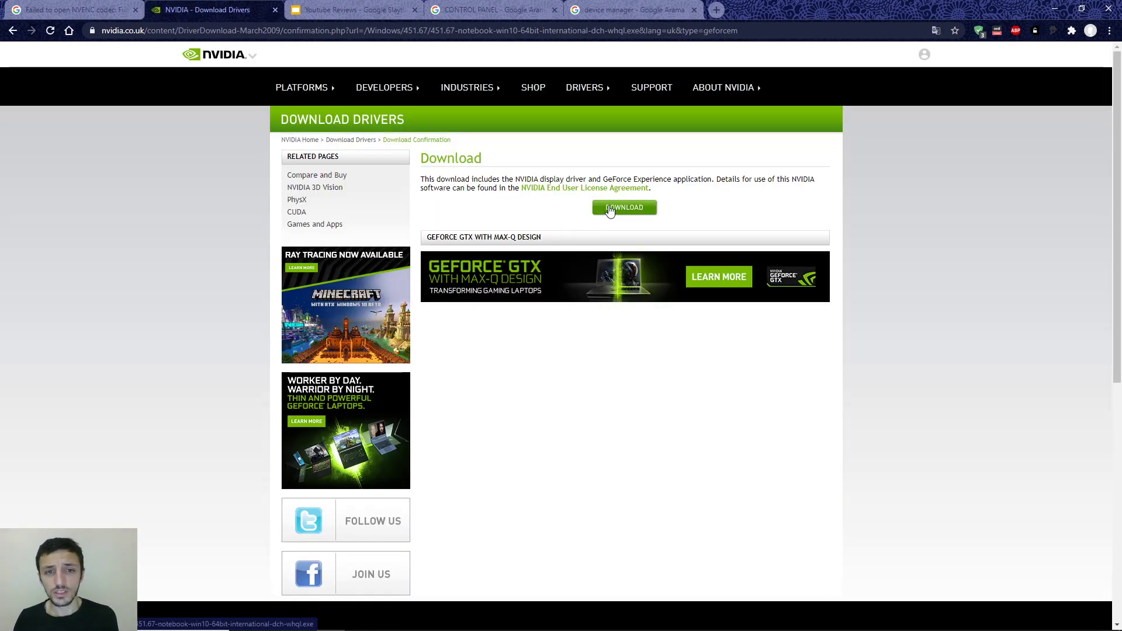
# Step: Start the 451.67 notebook driver download, then cancel it with İptal
pyautogui.click(611, 211)
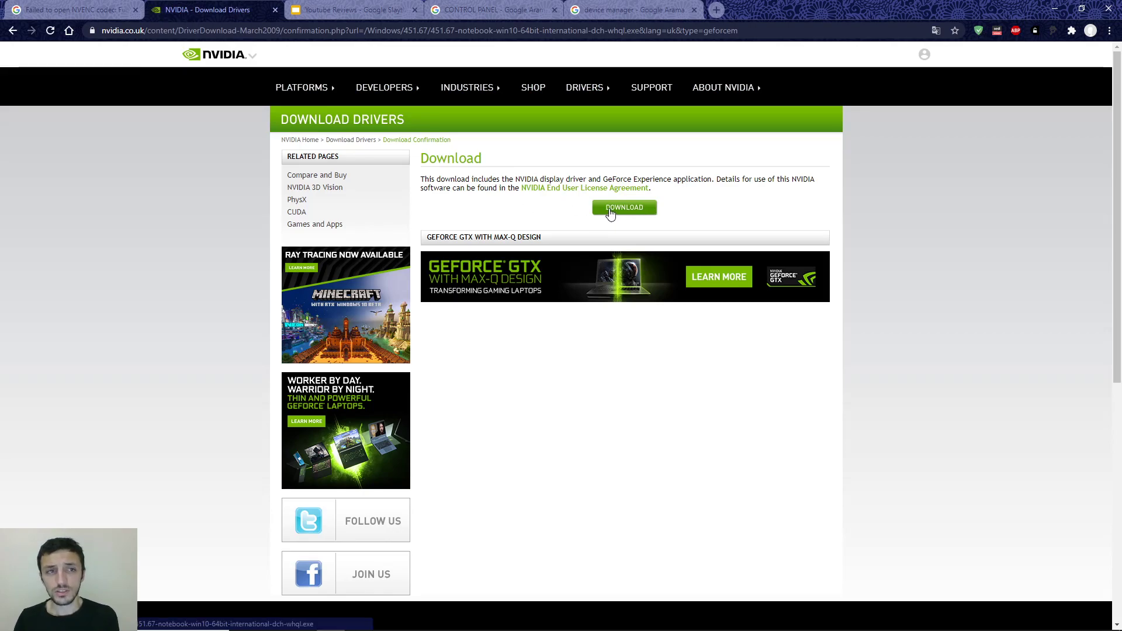
pyautogui.click(219, 616)
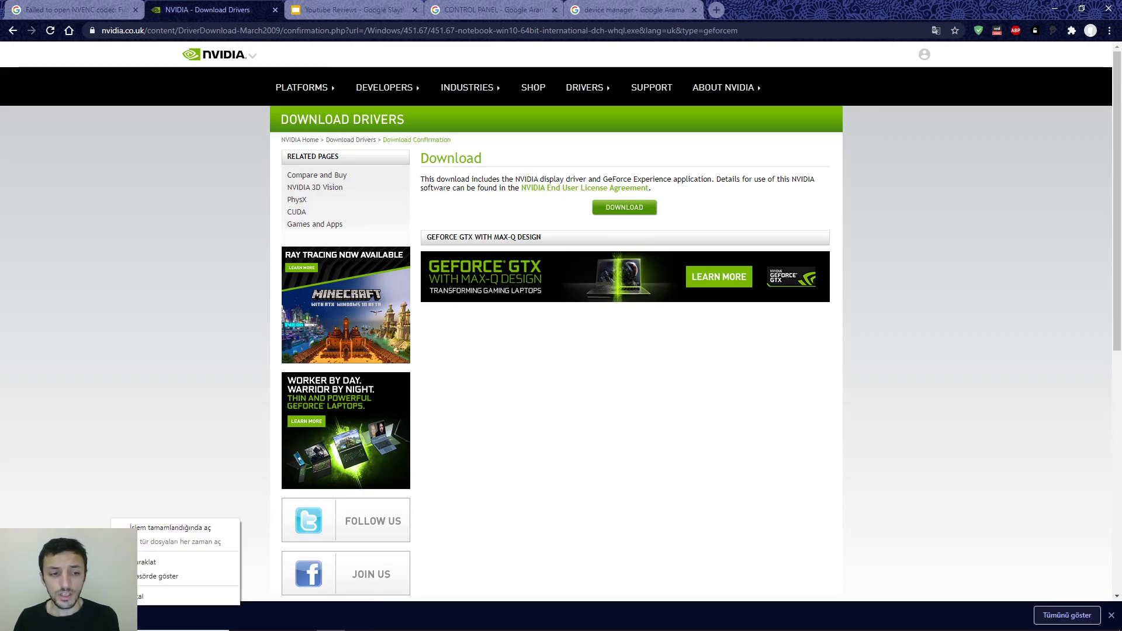
pyautogui.click(140, 596)
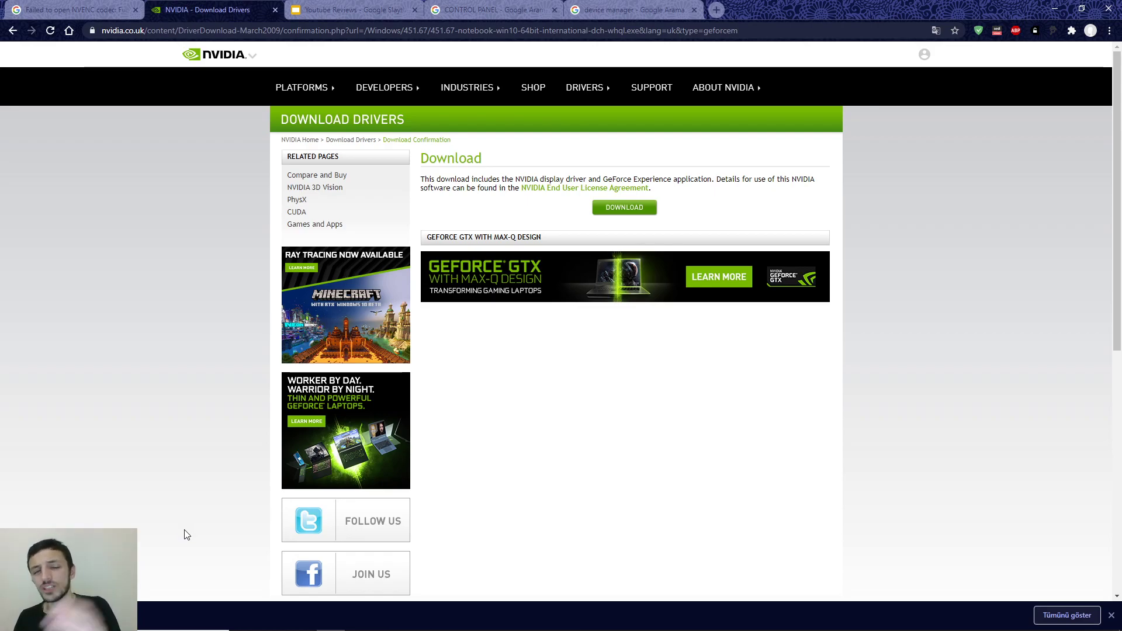
pyautogui.moveTo(310, 629)
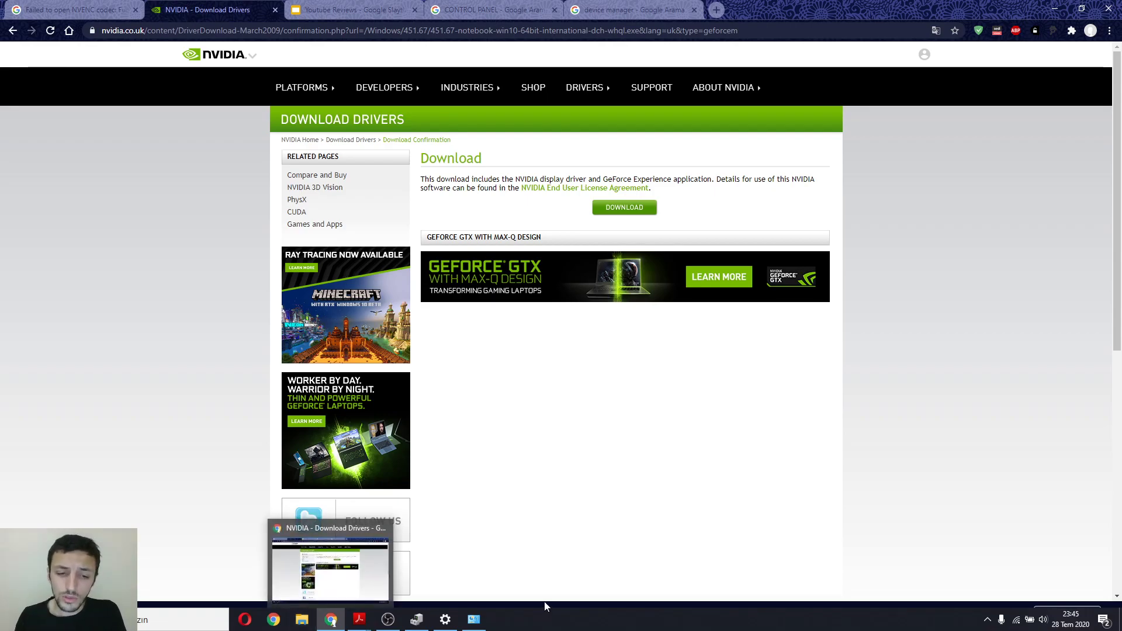
# Step: Show OBS's Çıkış settings with the Donanım (NVENC) encoder, then return to the Youtube Reviews slides
pyautogui.click(390, 627)
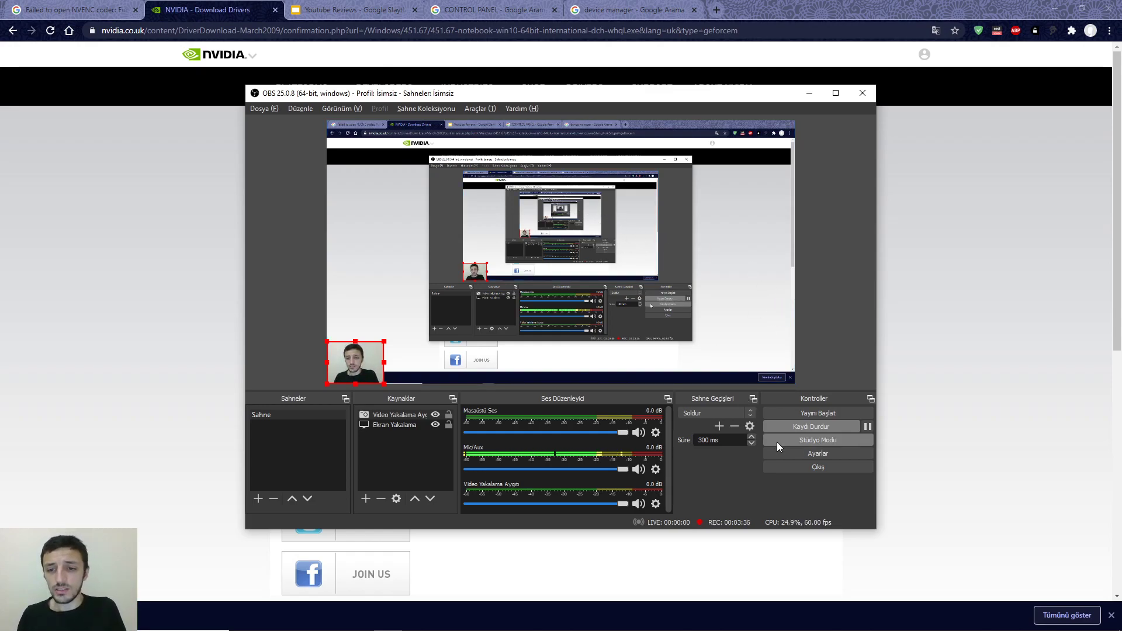
pyautogui.click(798, 453)
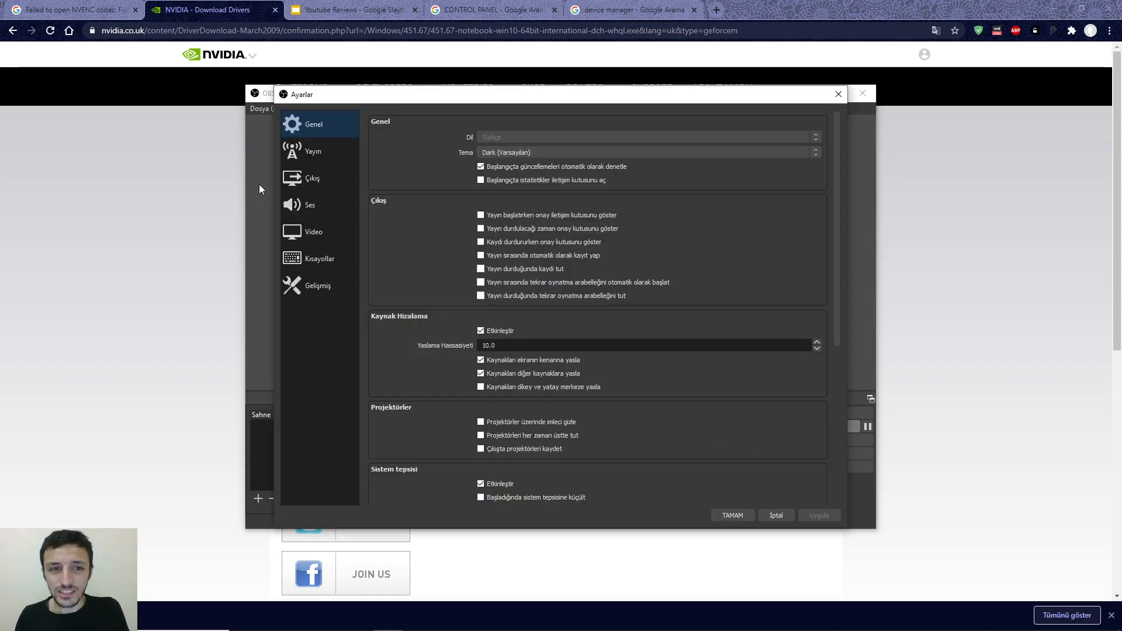
pyautogui.click(308, 183)
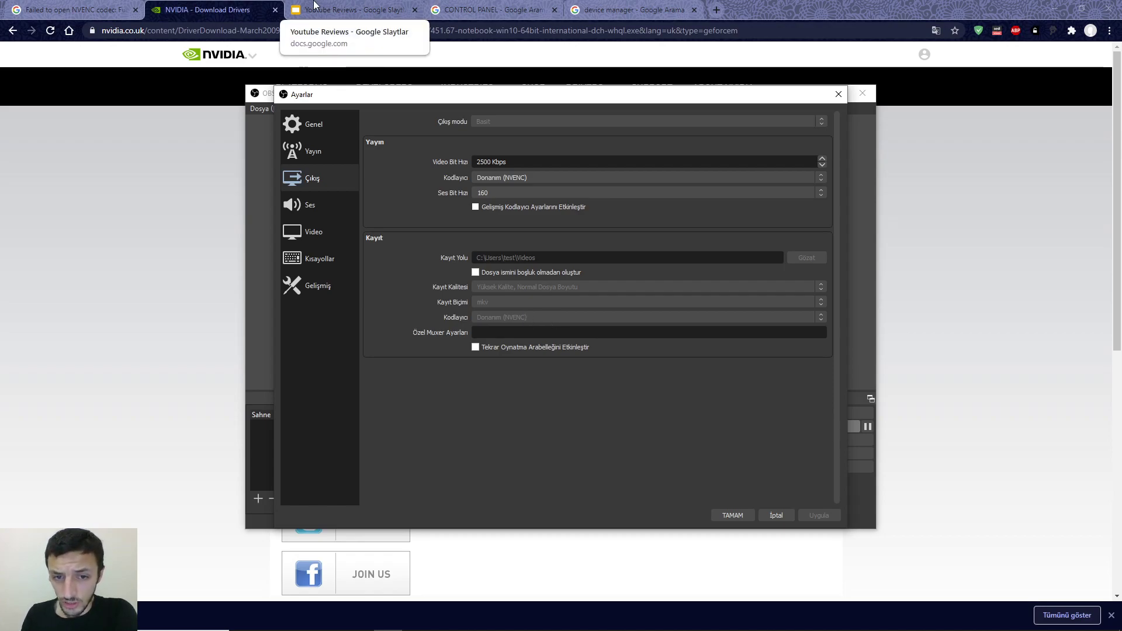
pyautogui.click(345, 7)
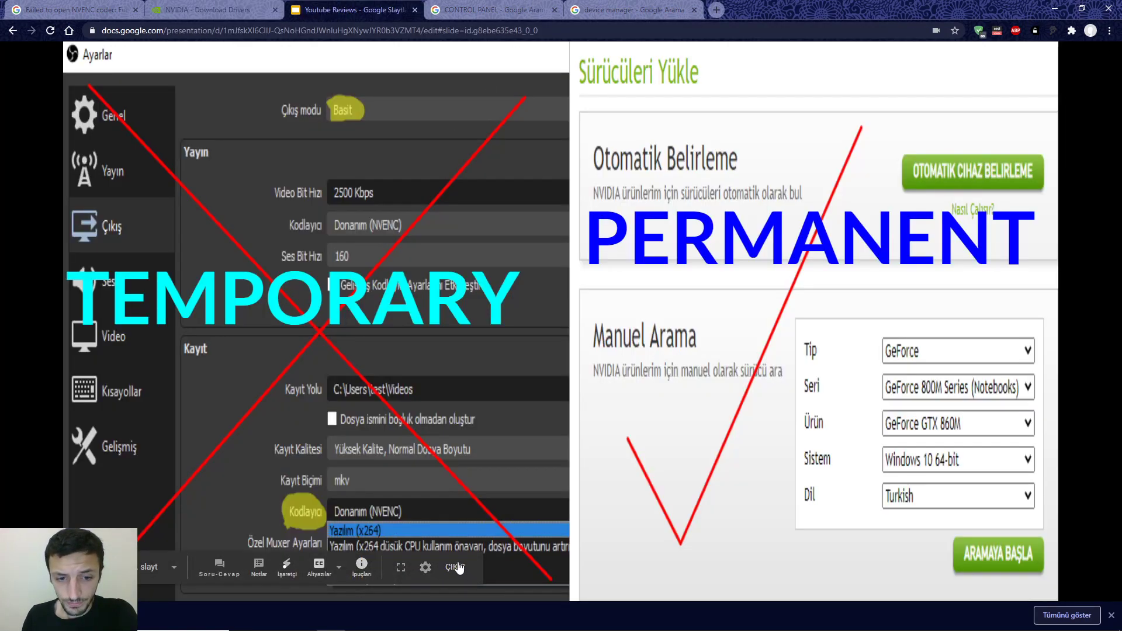
# Step: Exit the slideshow to the TEMPORARY vs PERMANENT slide, then cancel OBS Ayarlar, leaving NVENC unchanged
pyautogui.click(453, 567)
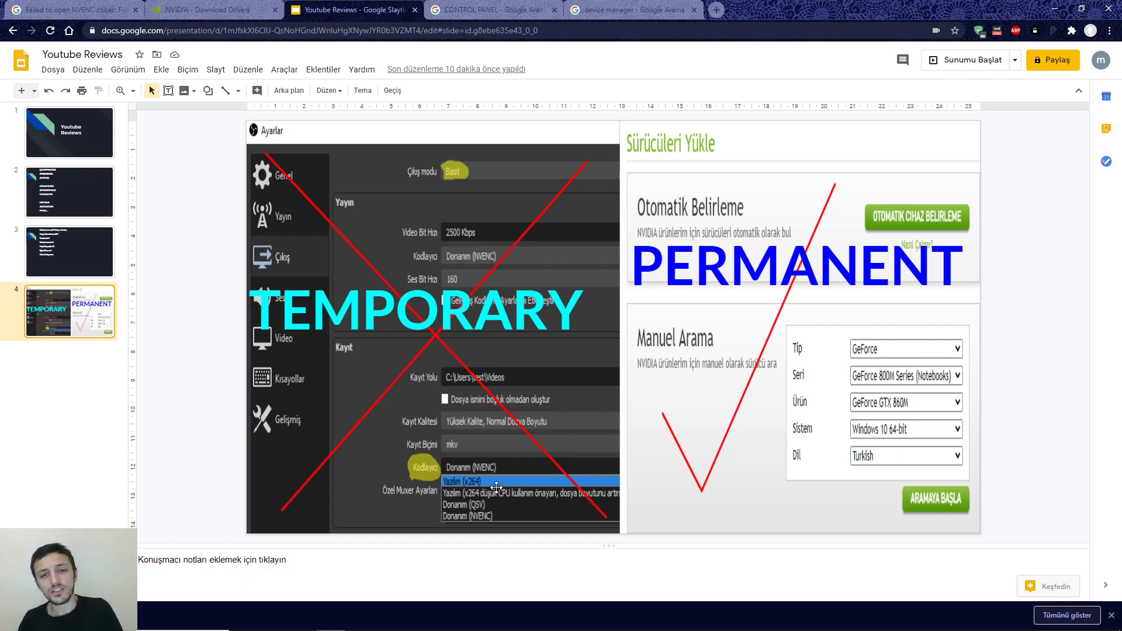
pyautogui.hotkey('alt', 'Tab')
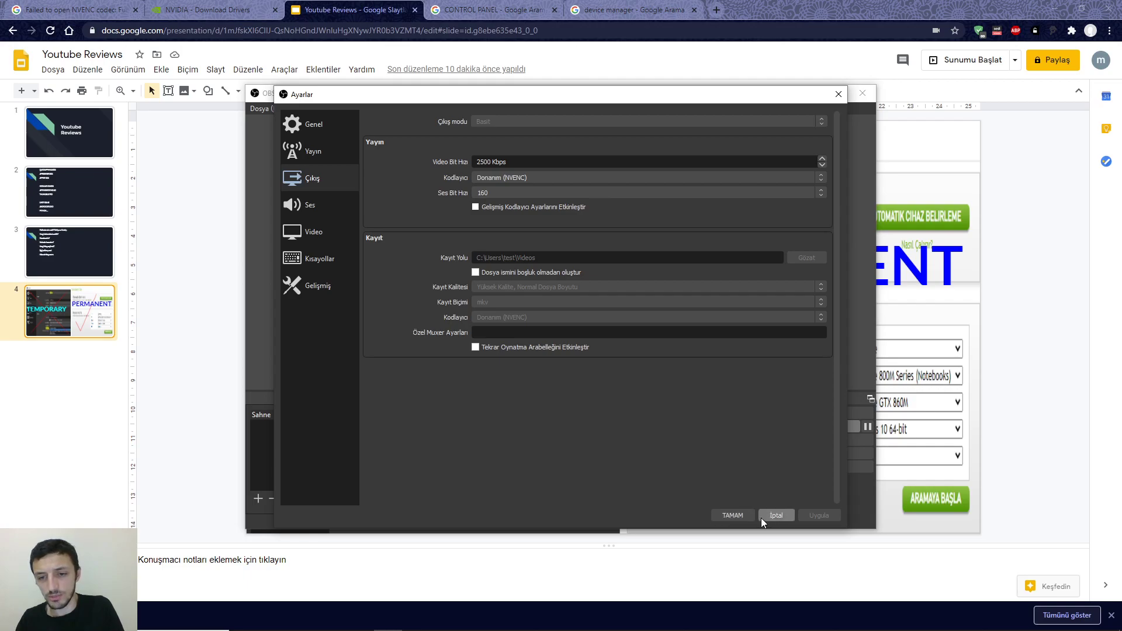
pyautogui.click(763, 517)
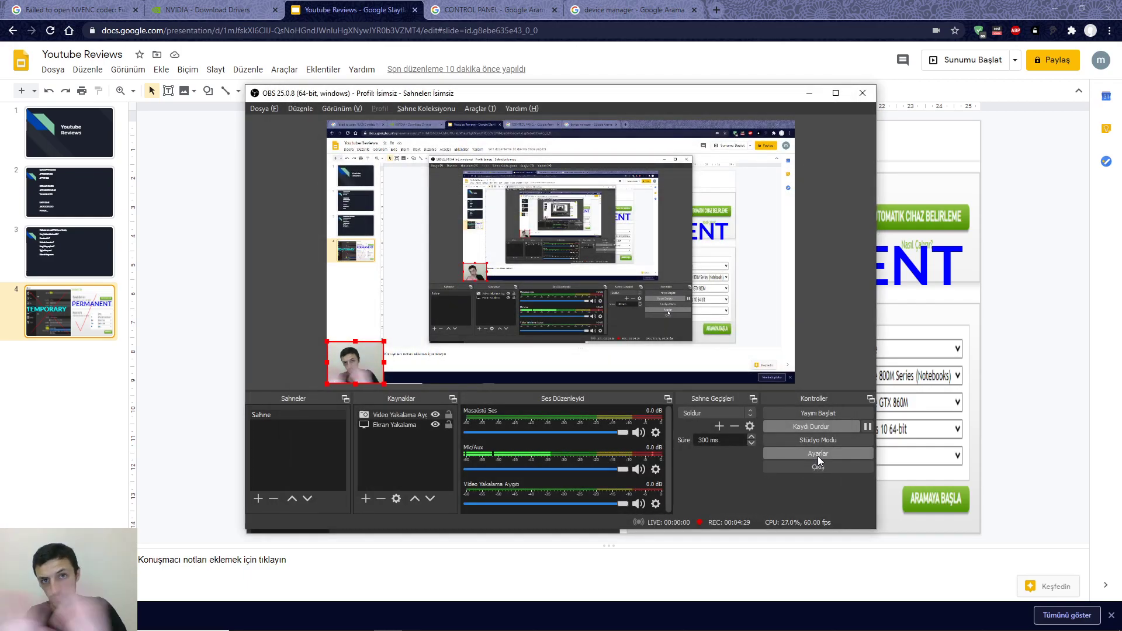